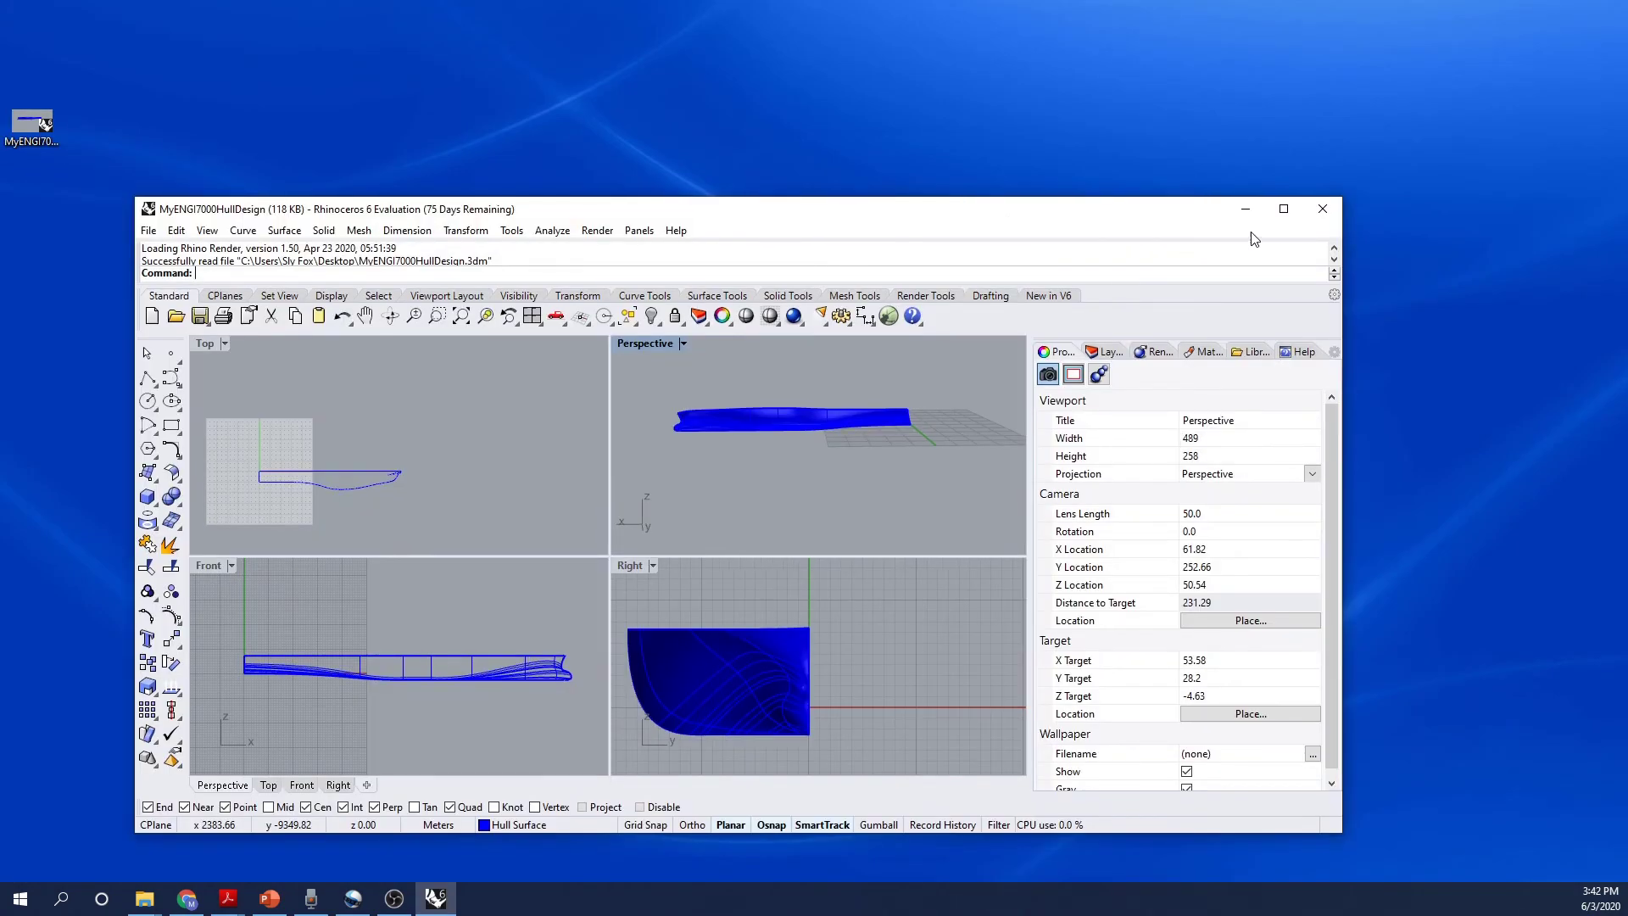
# Save the selected hull over MyENGI7000HullDesign.3dm on the Desktop, replacing the existing file.
pyautogui.click(1284, 209)
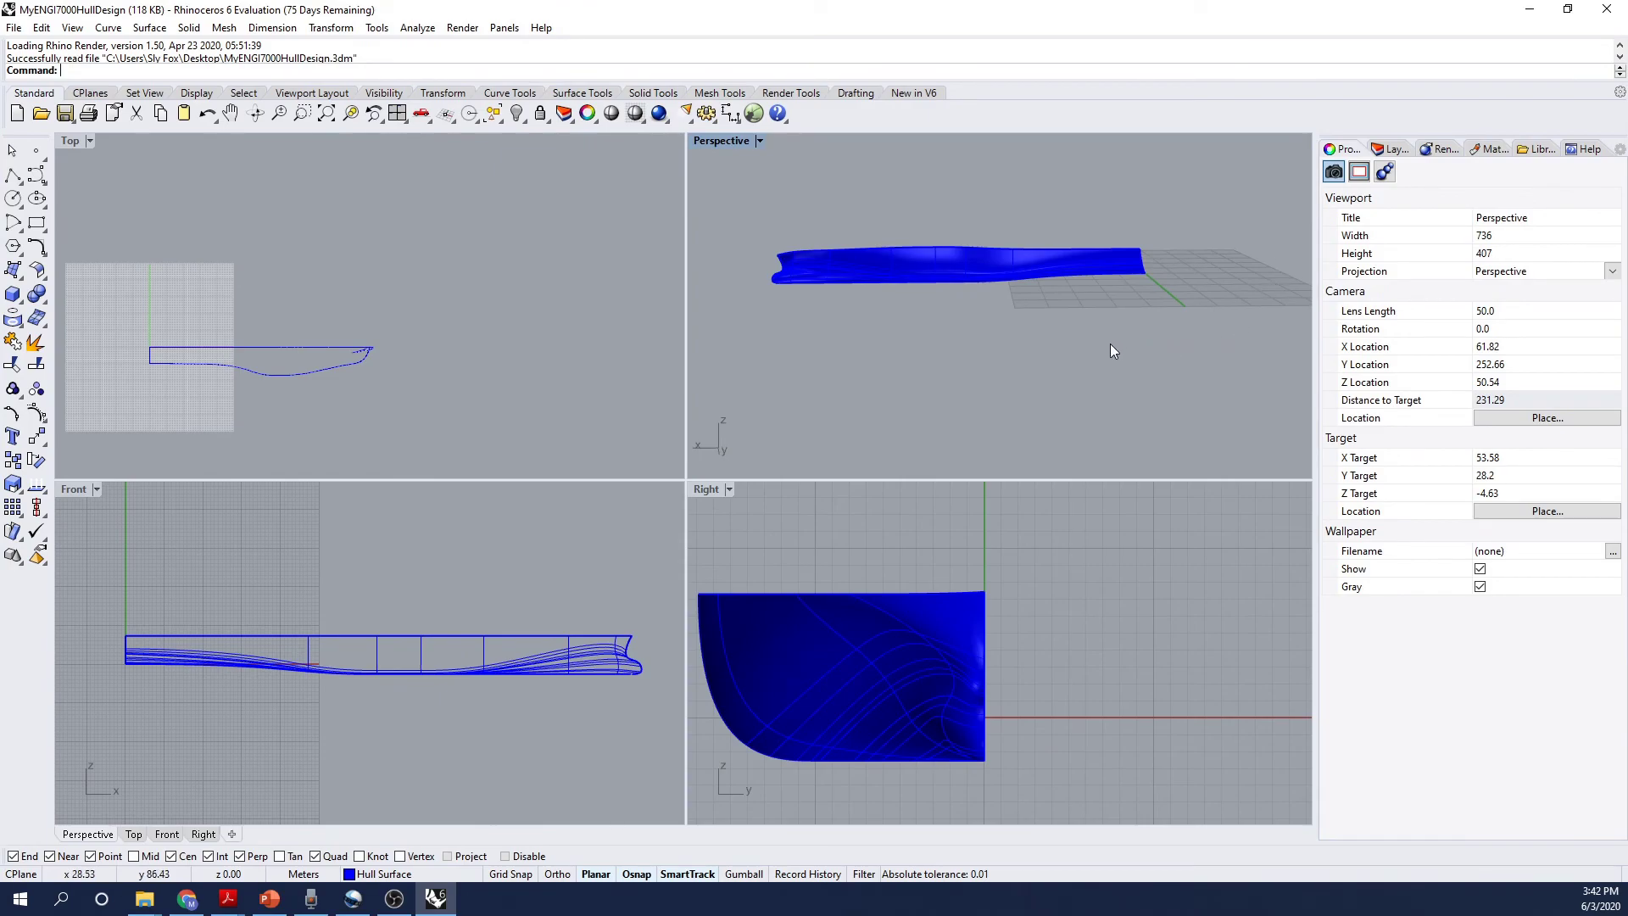
pyautogui.click(926, 268)
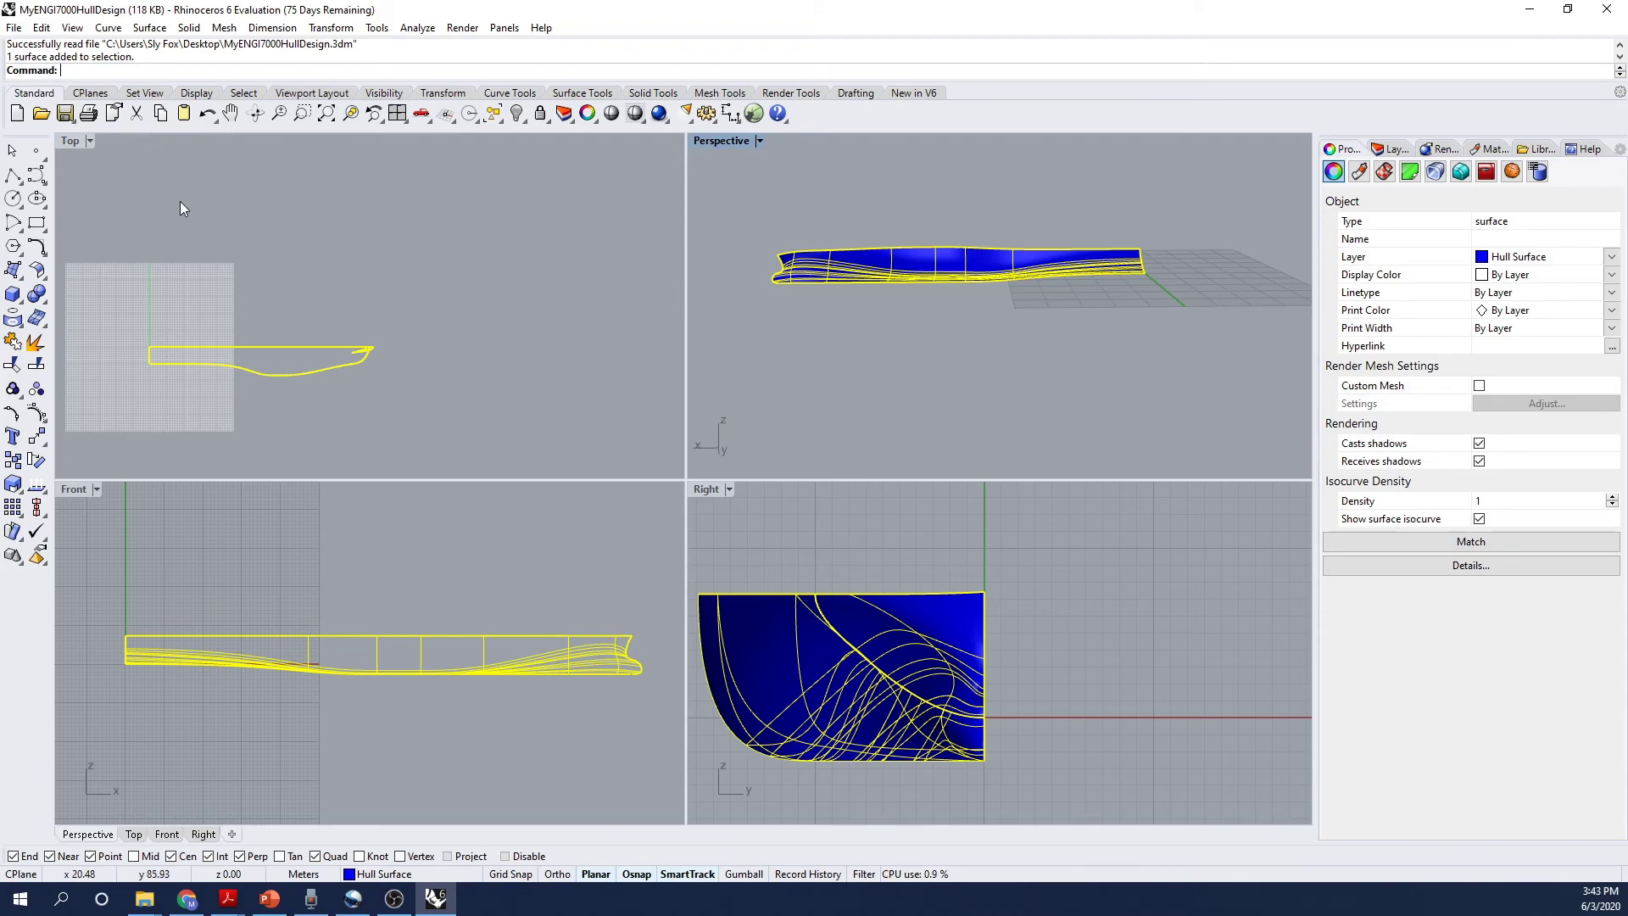
pyautogui.click(14, 28)
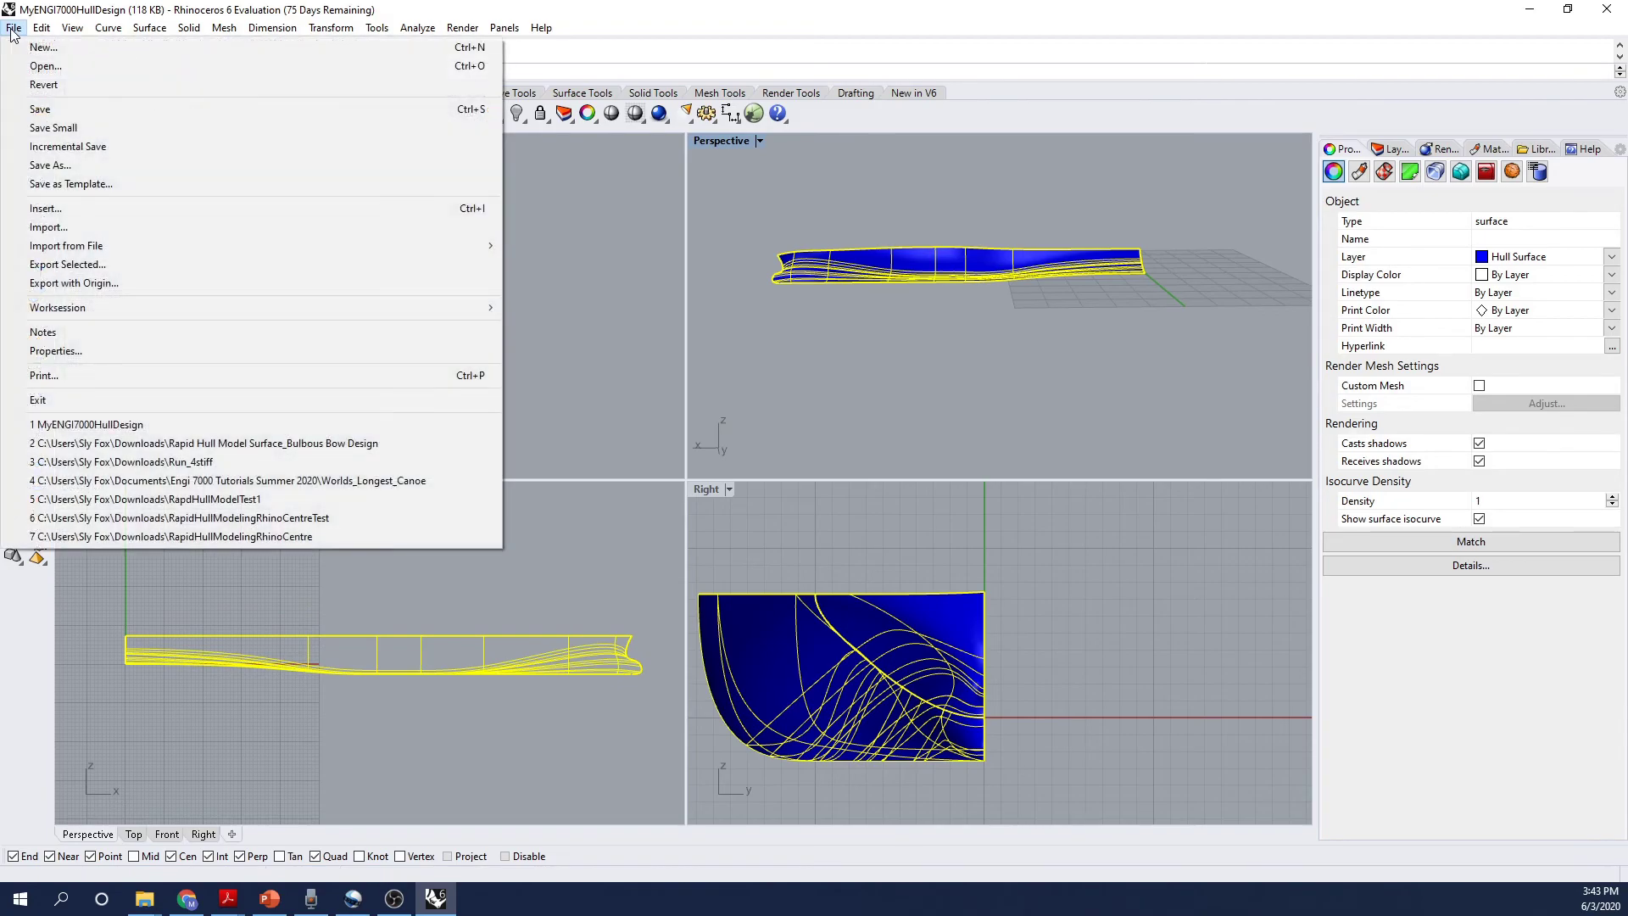
pyautogui.click(83, 166)
pyautogui.click(466, 190)
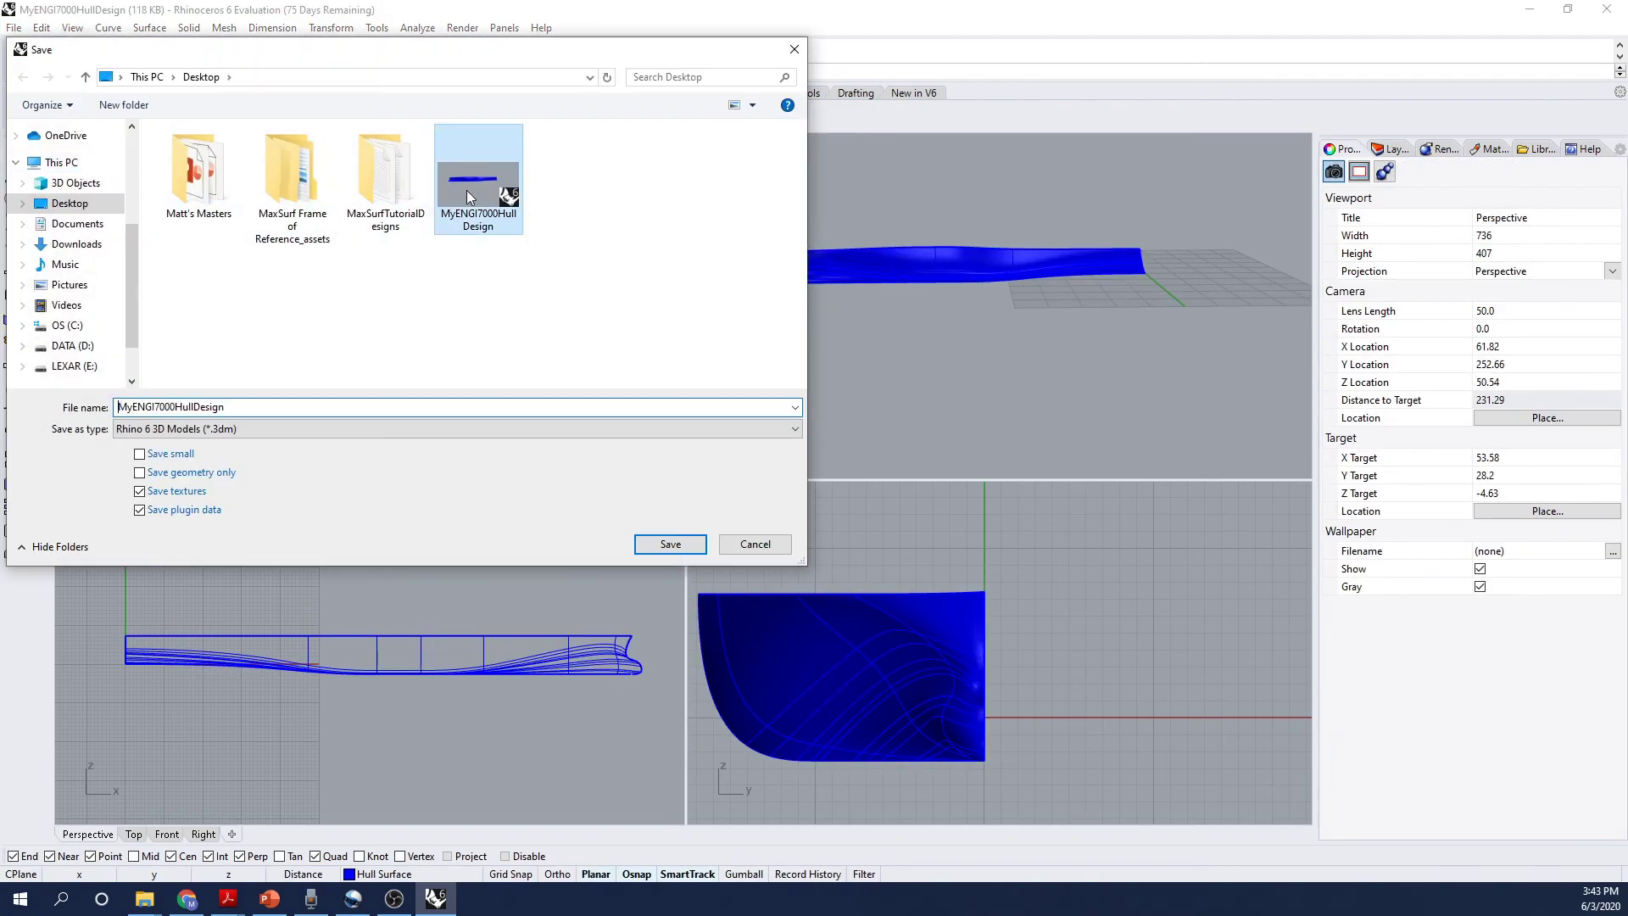
pyautogui.click(666, 545)
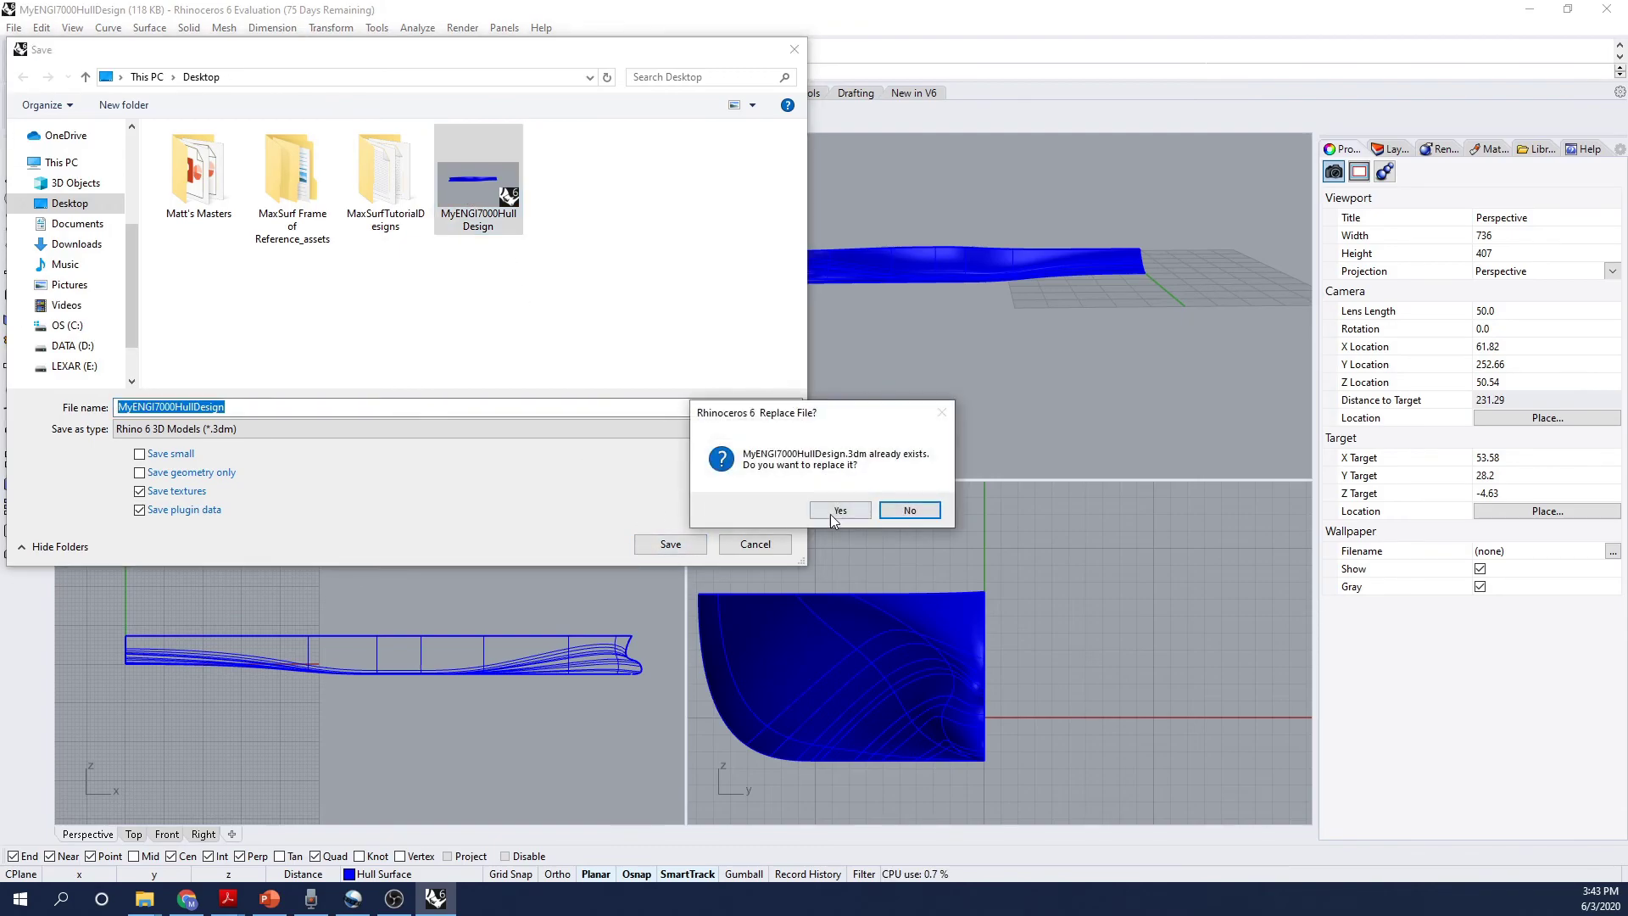
pyautogui.click(844, 512)
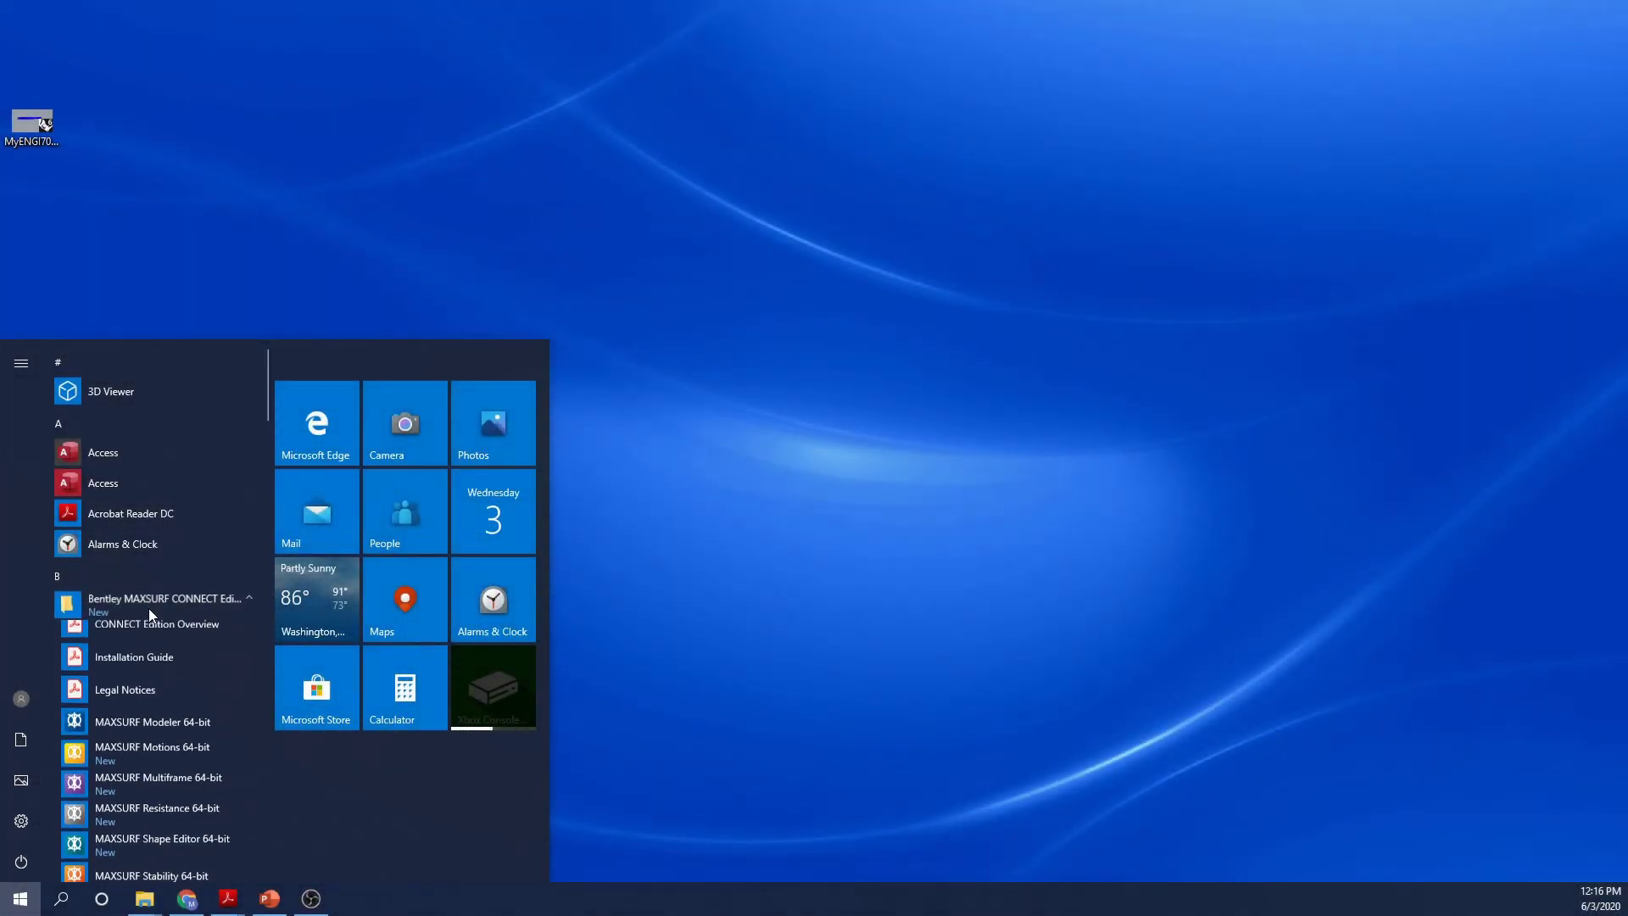
# Launch MAXSURF Modeler and dismiss the Quickstart and News windows.
pyautogui.click(155, 727)
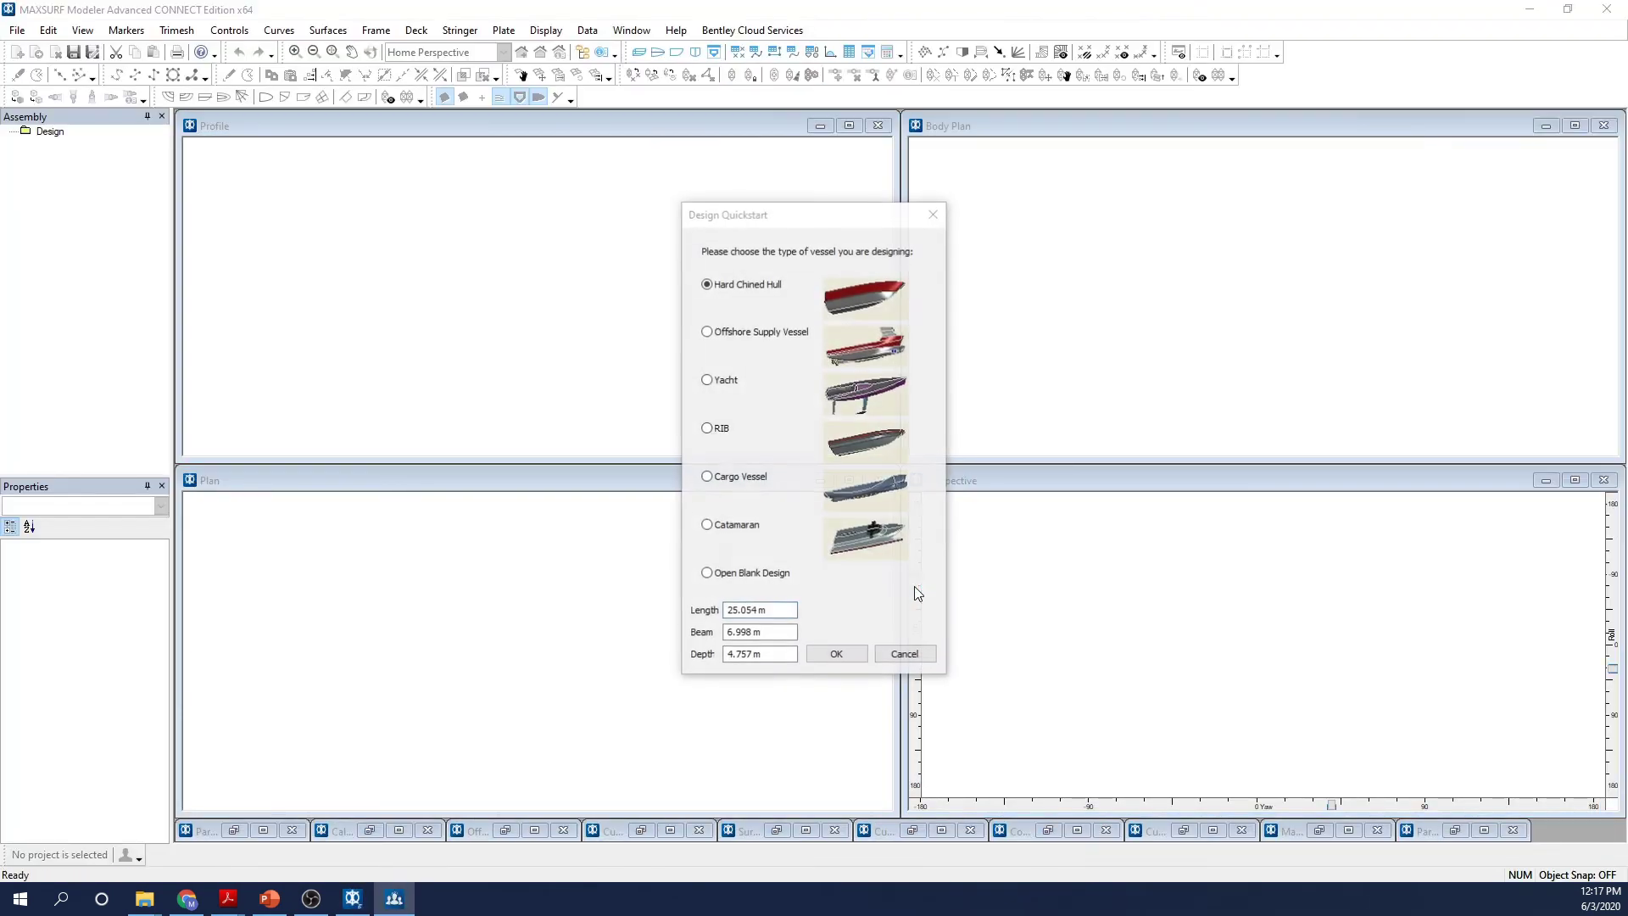
pyautogui.click(904, 656)
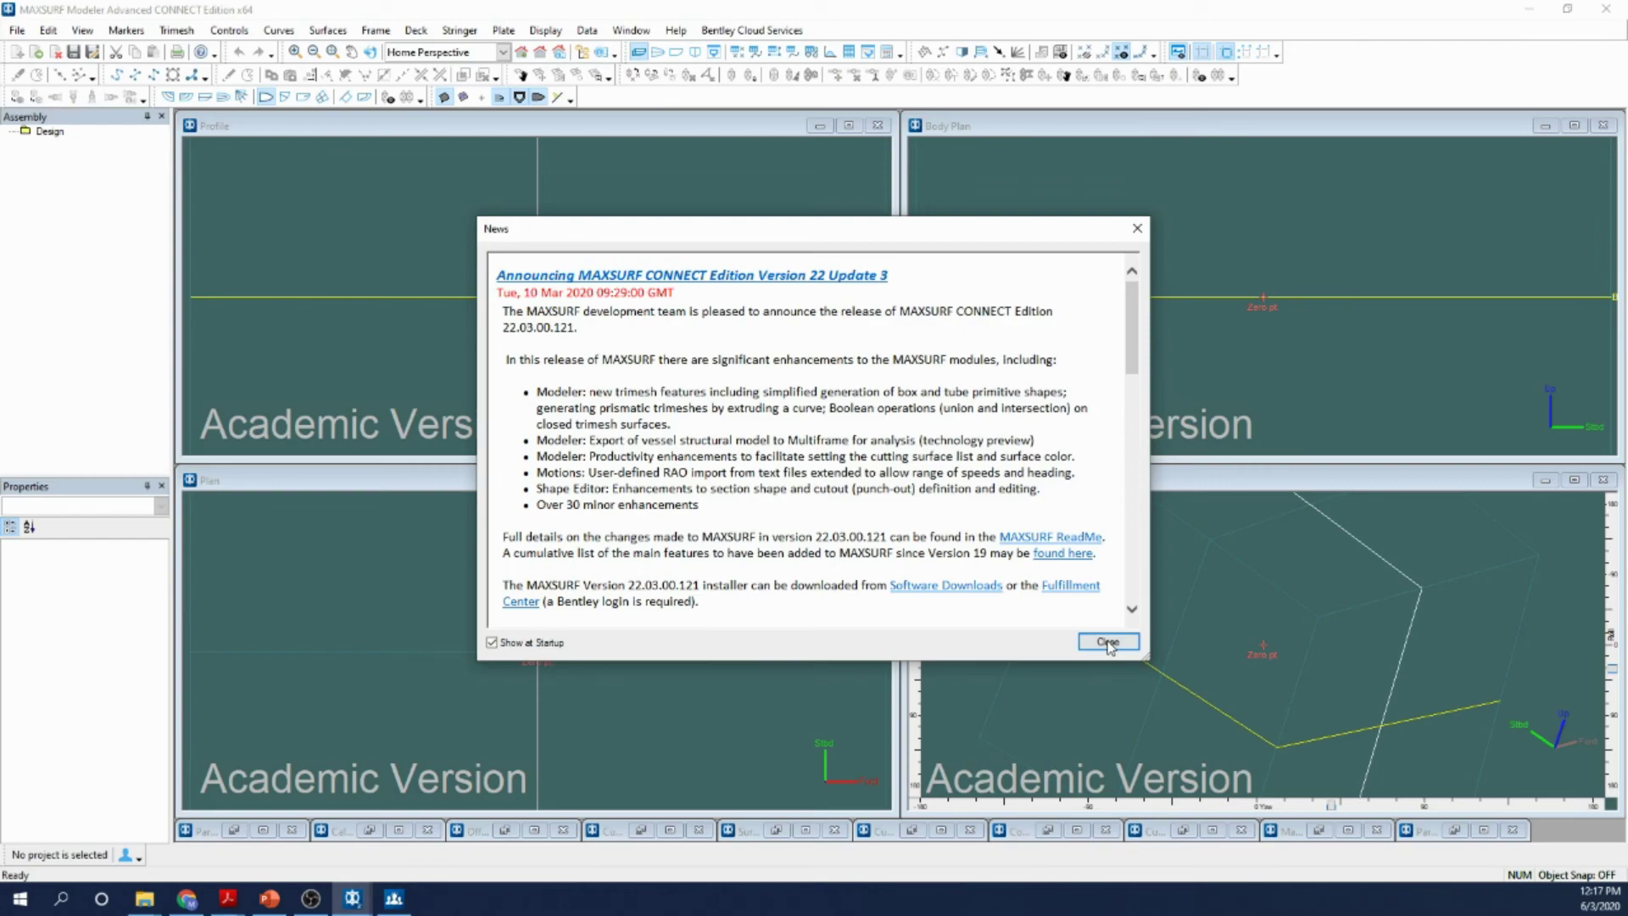
pyautogui.click(1109, 642)
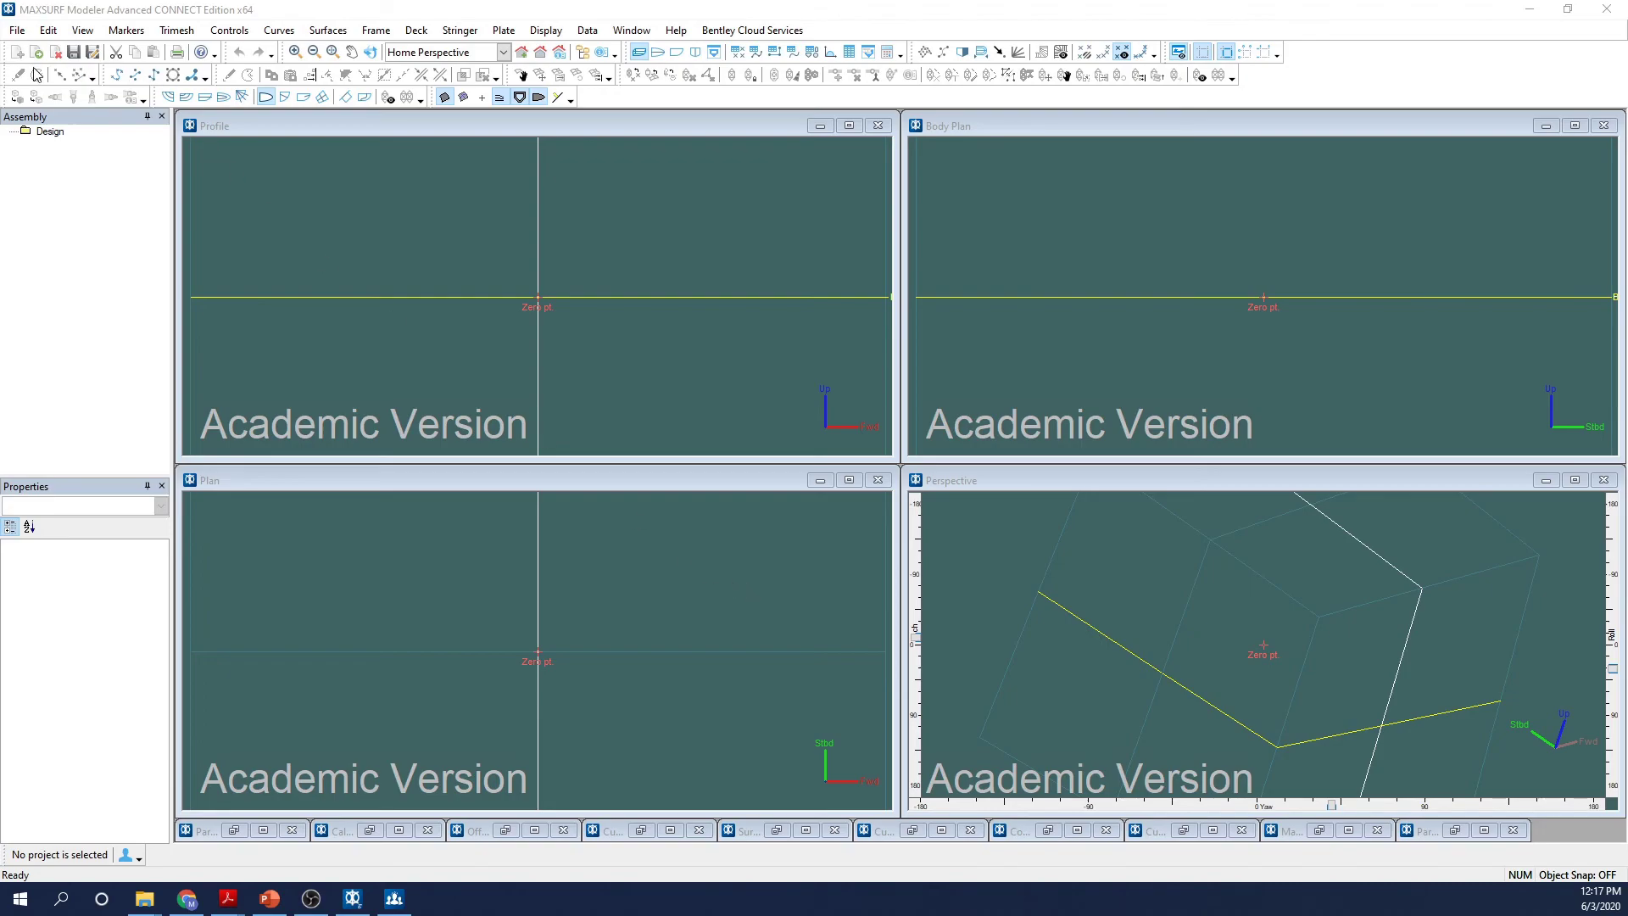
# Import the Rhino file MyENGI7000HullDesign.3dm into the design.
pyautogui.click(15, 32)
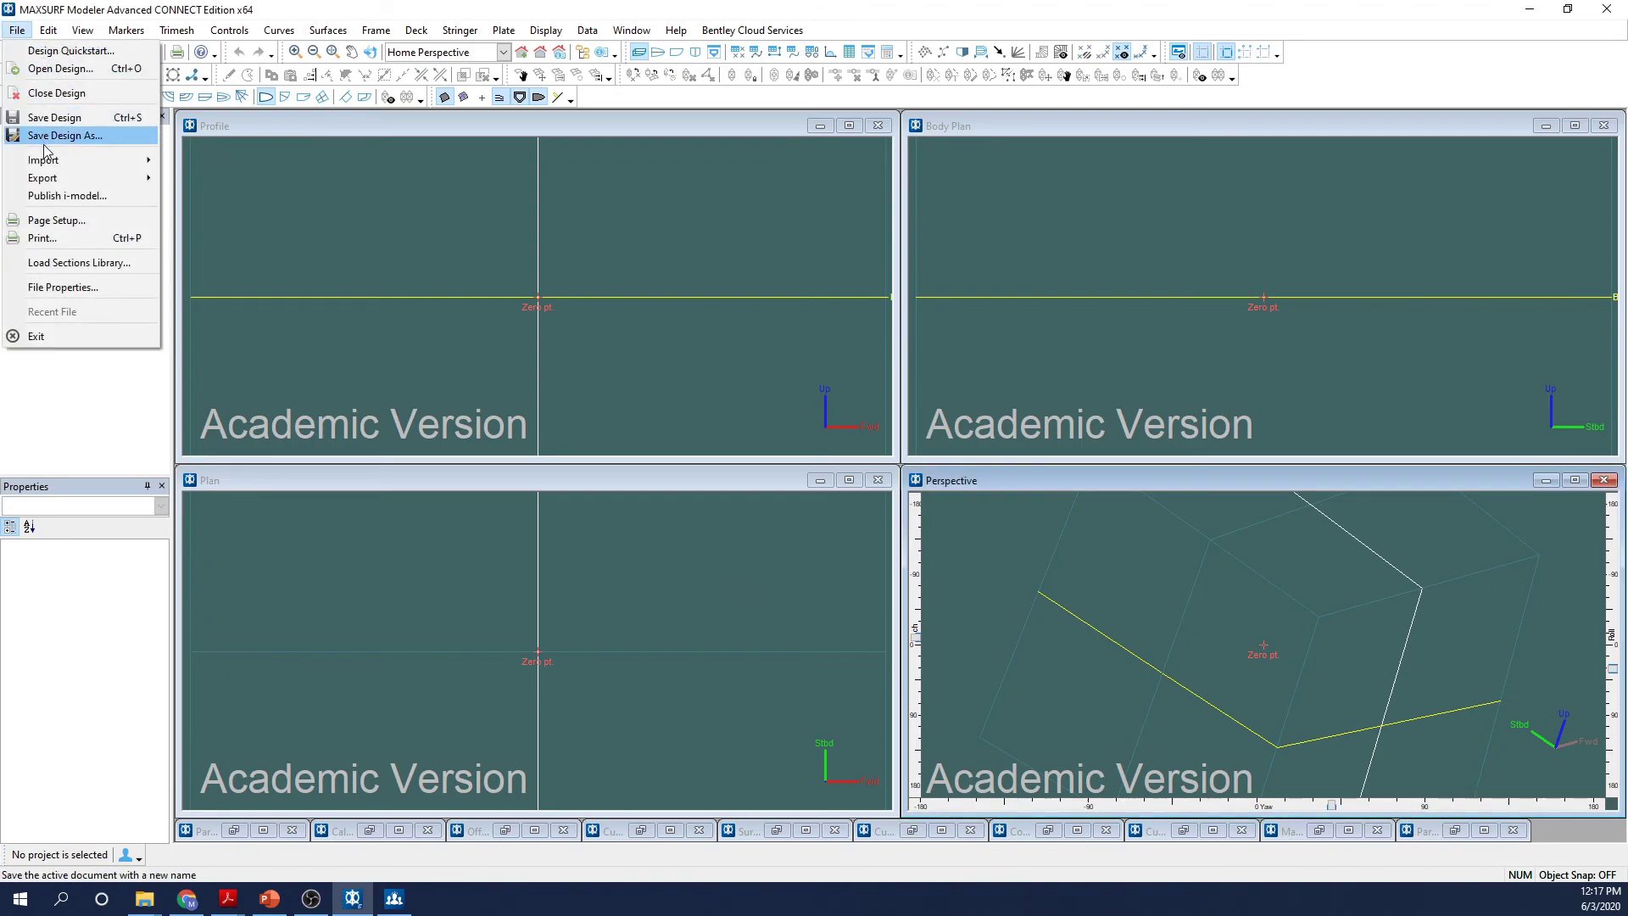
pyautogui.moveTo(48, 163)
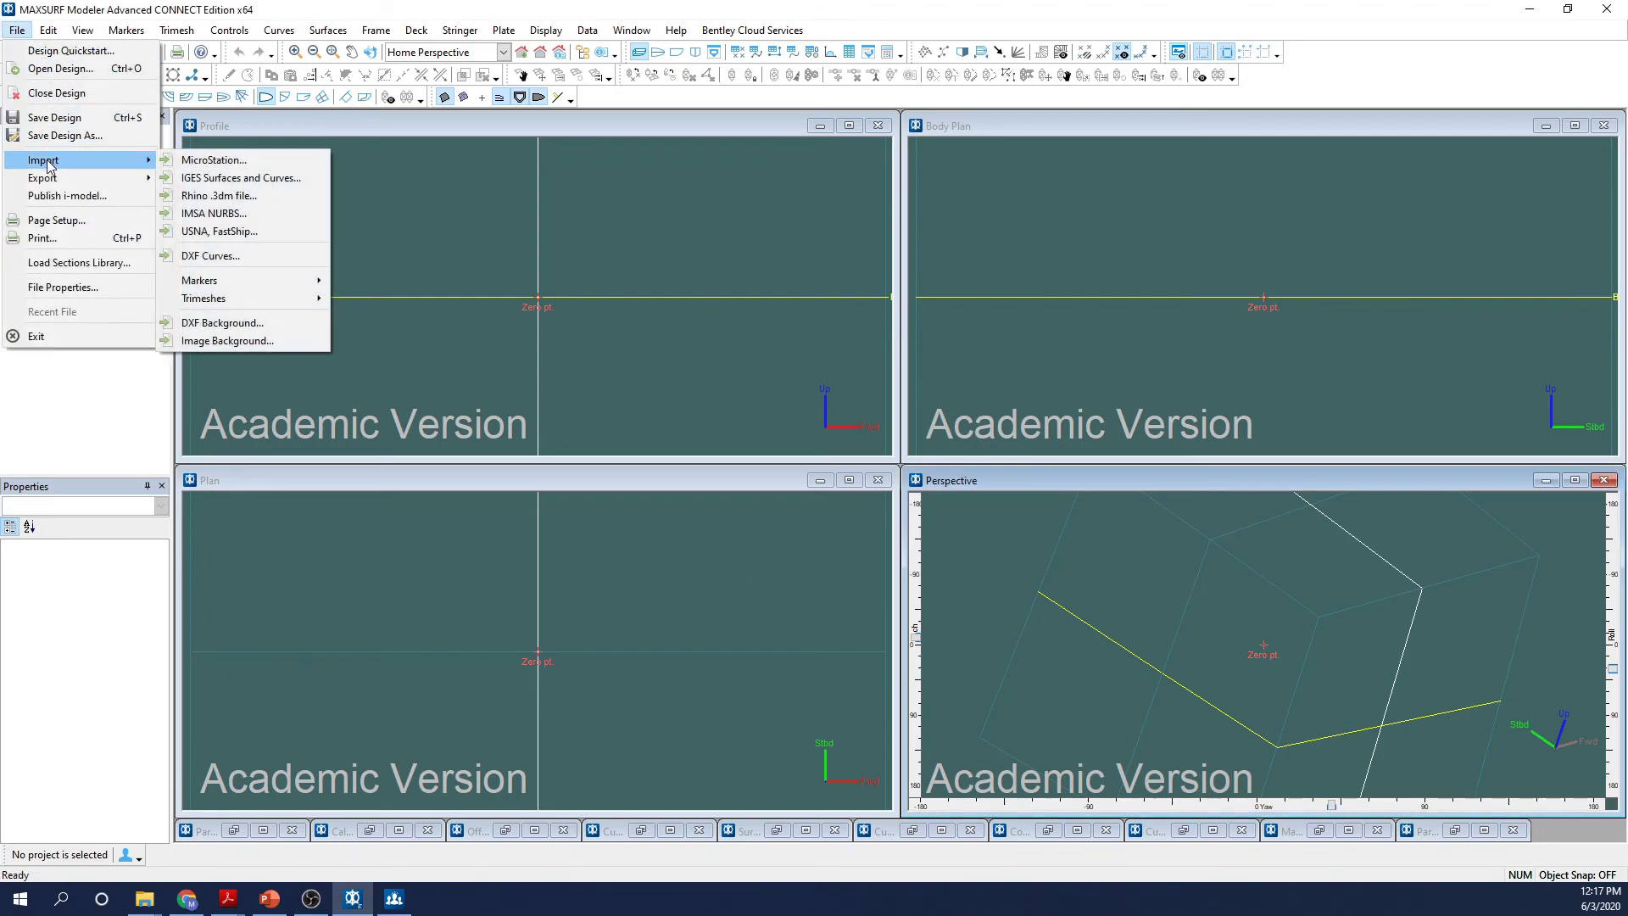
pyautogui.click(206, 196)
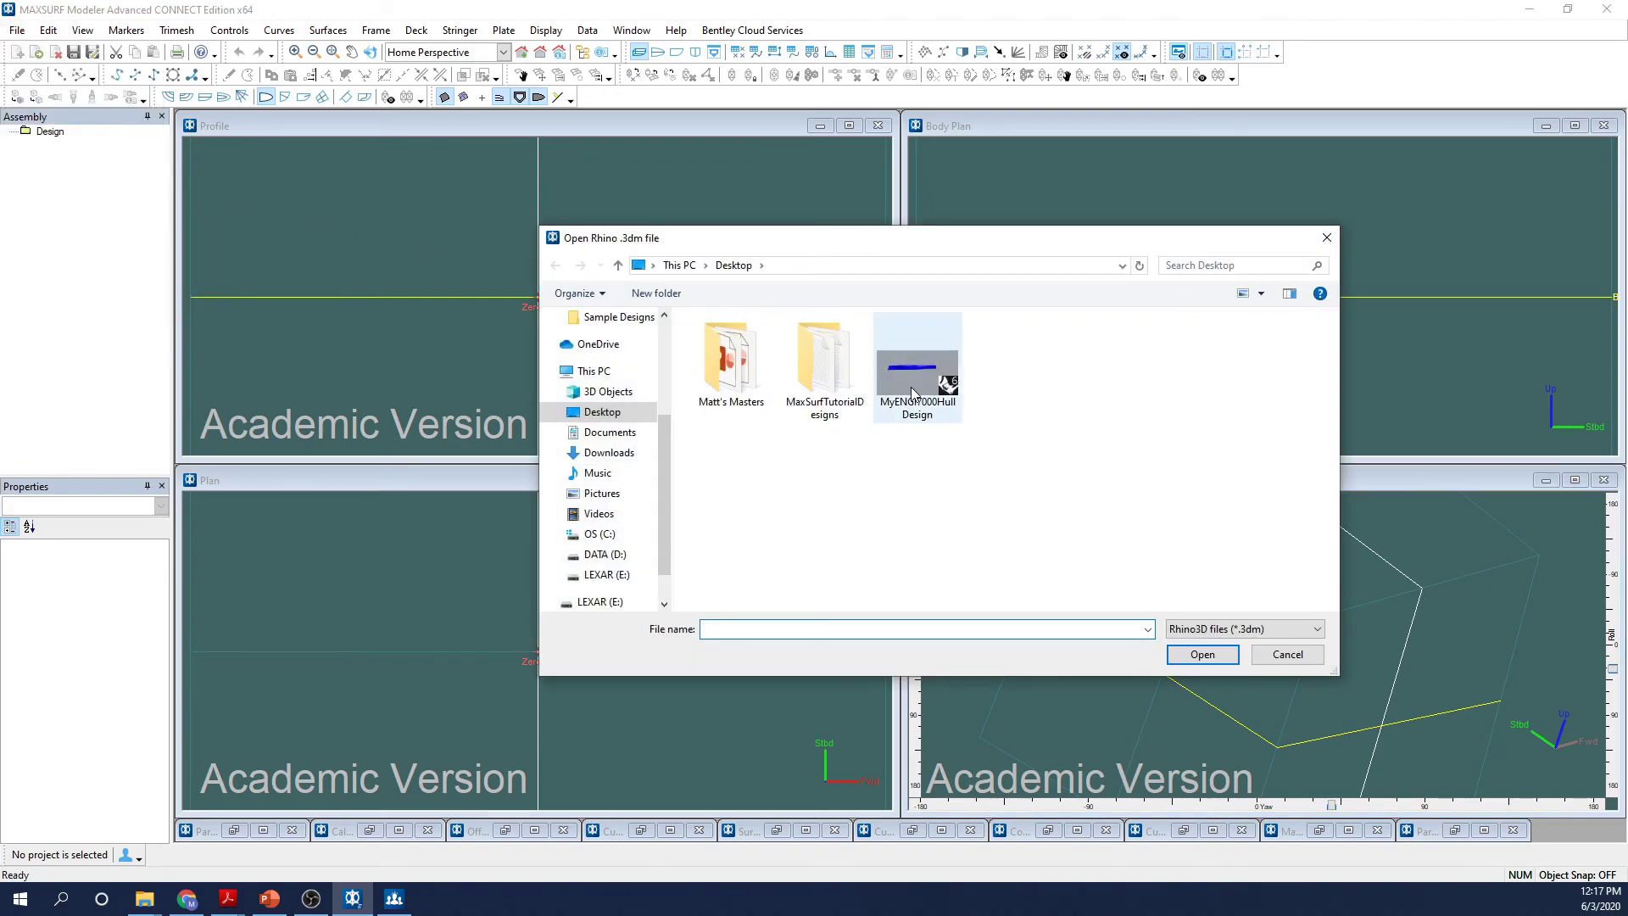
pyautogui.click(912, 391)
pyautogui.click(1195, 654)
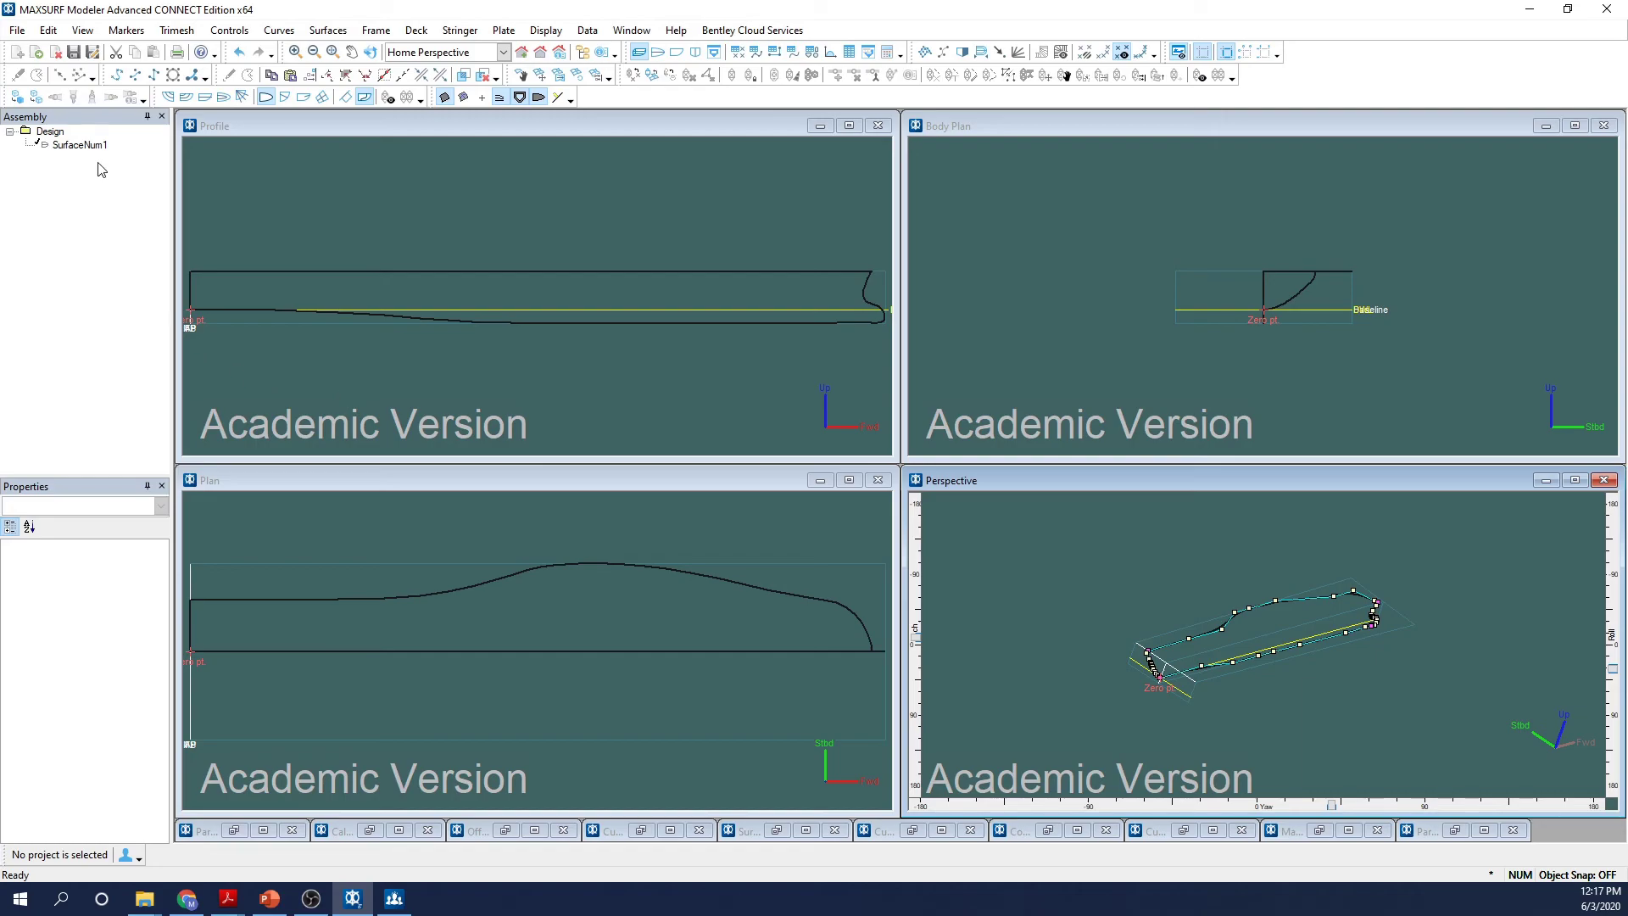
# In SurfaceNum1's properties, rename it Hull, tick Symmetrical and set its colour to purple.
pyautogui.click(78, 145)
pyautogui.rightClick(78, 145)
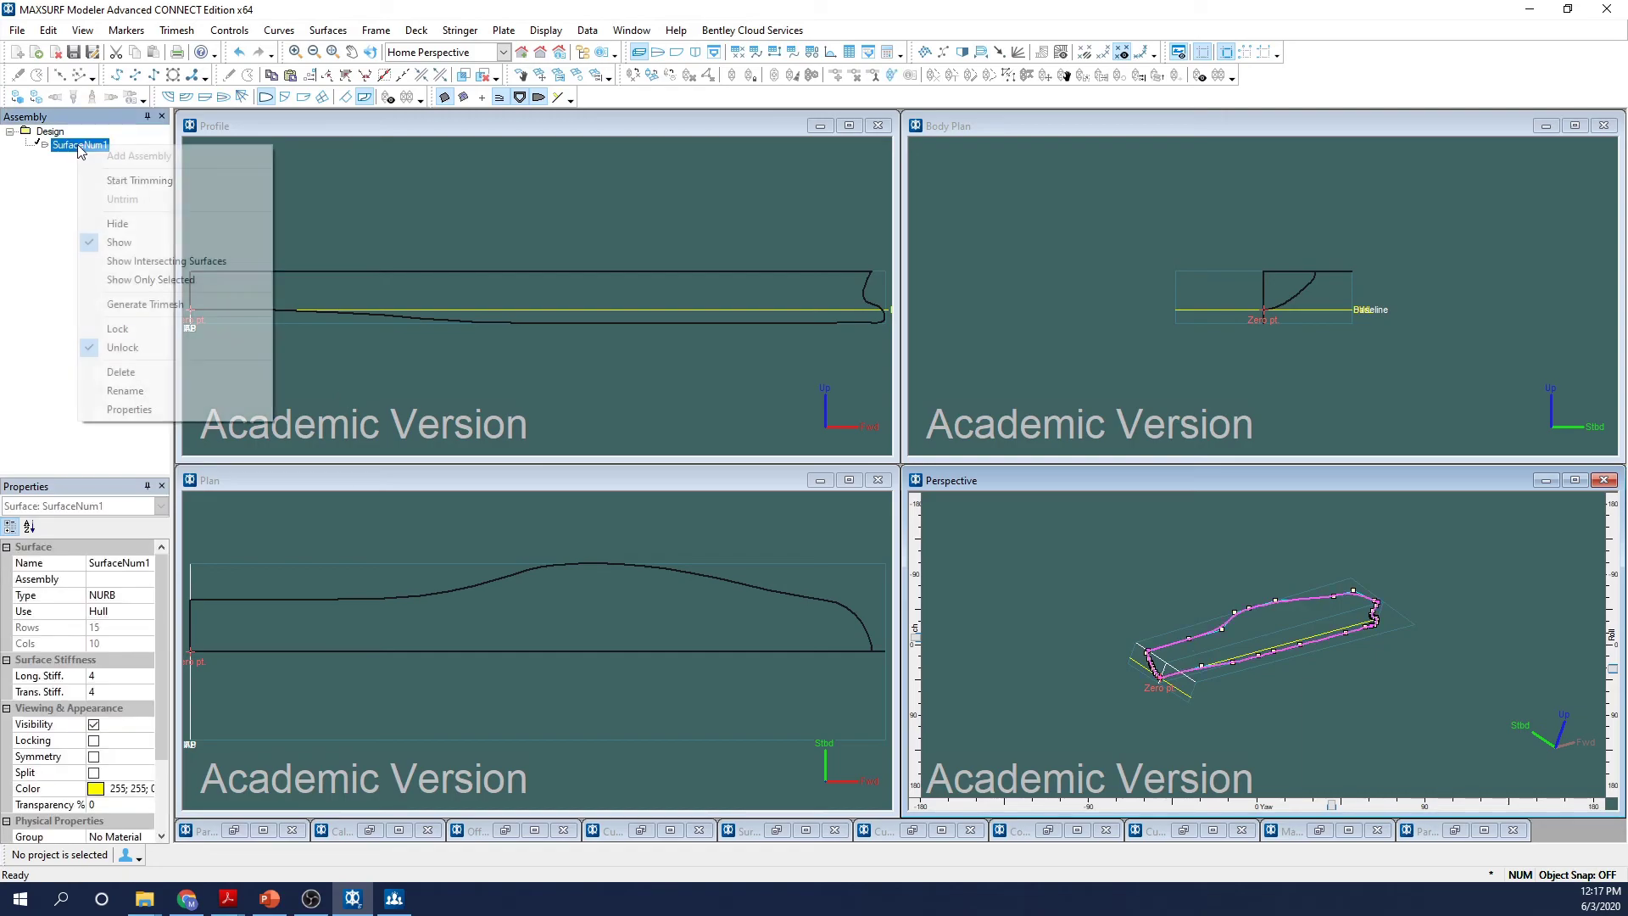
pyautogui.click(129, 410)
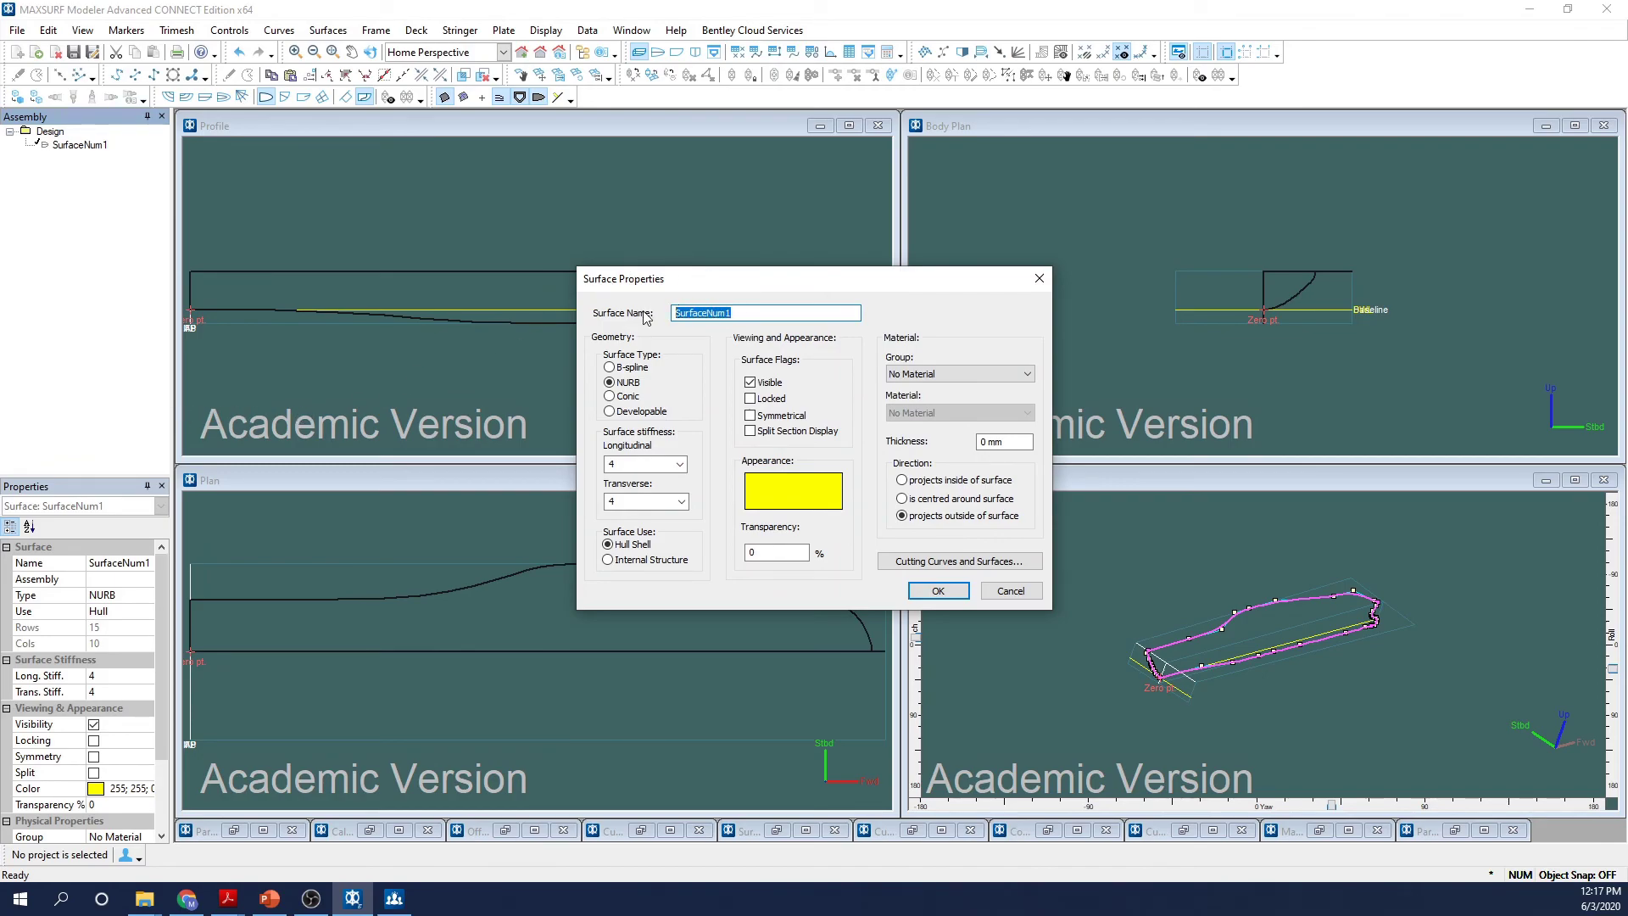
pyautogui.write('Hull')
pyautogui.click(751, 419)
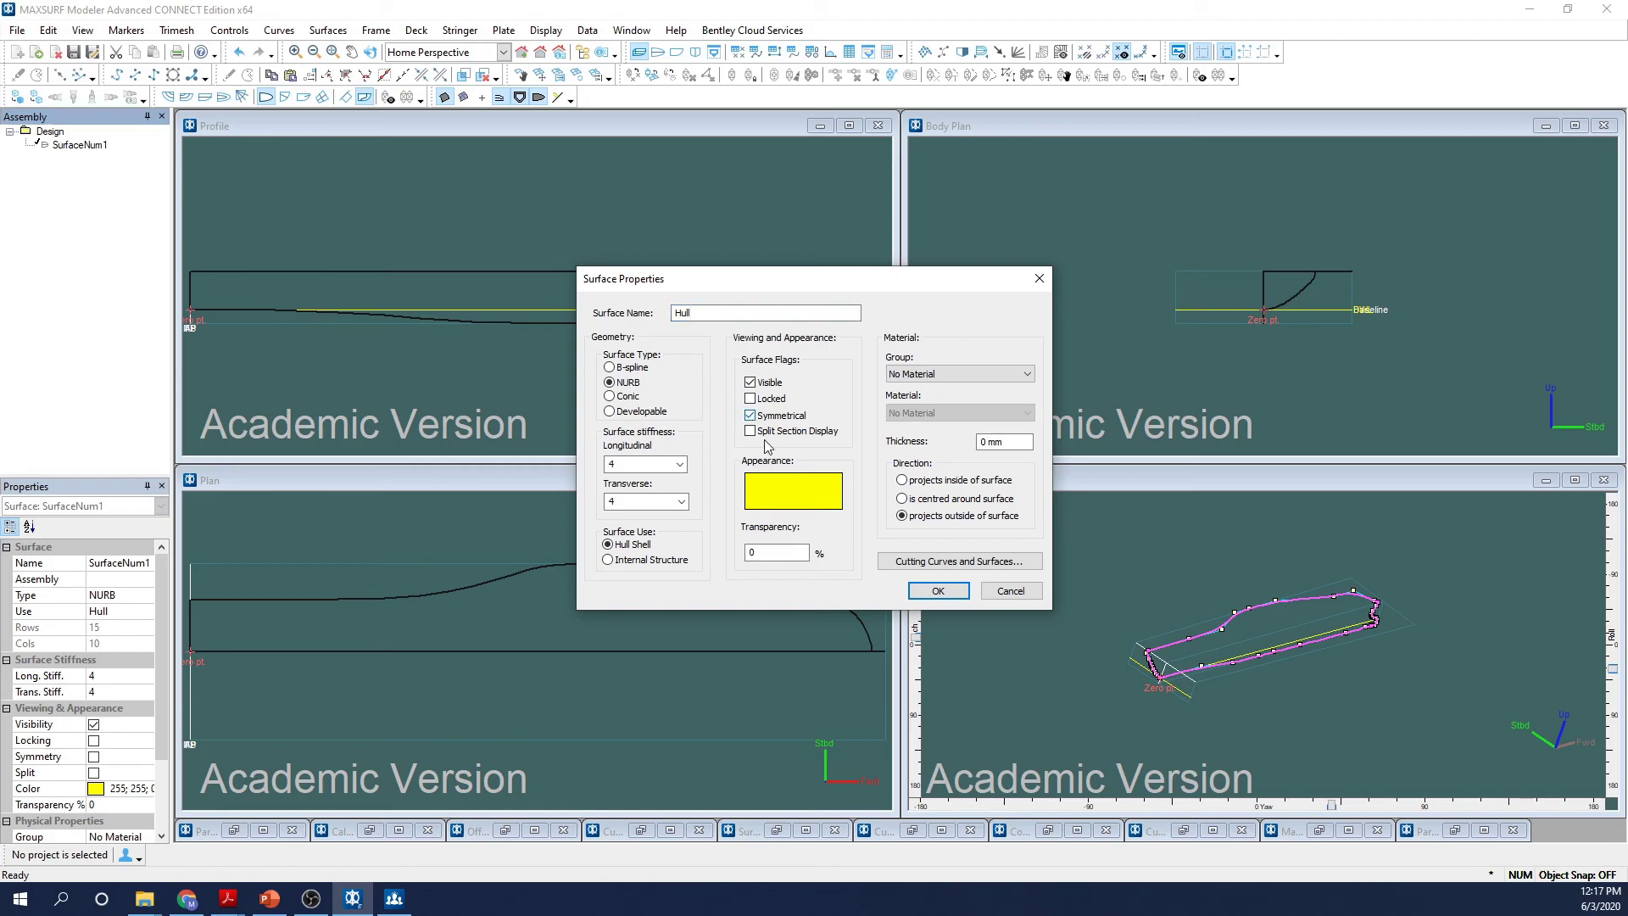
pyautogui.click(811, 506)
pyautogui.click(797, 409)
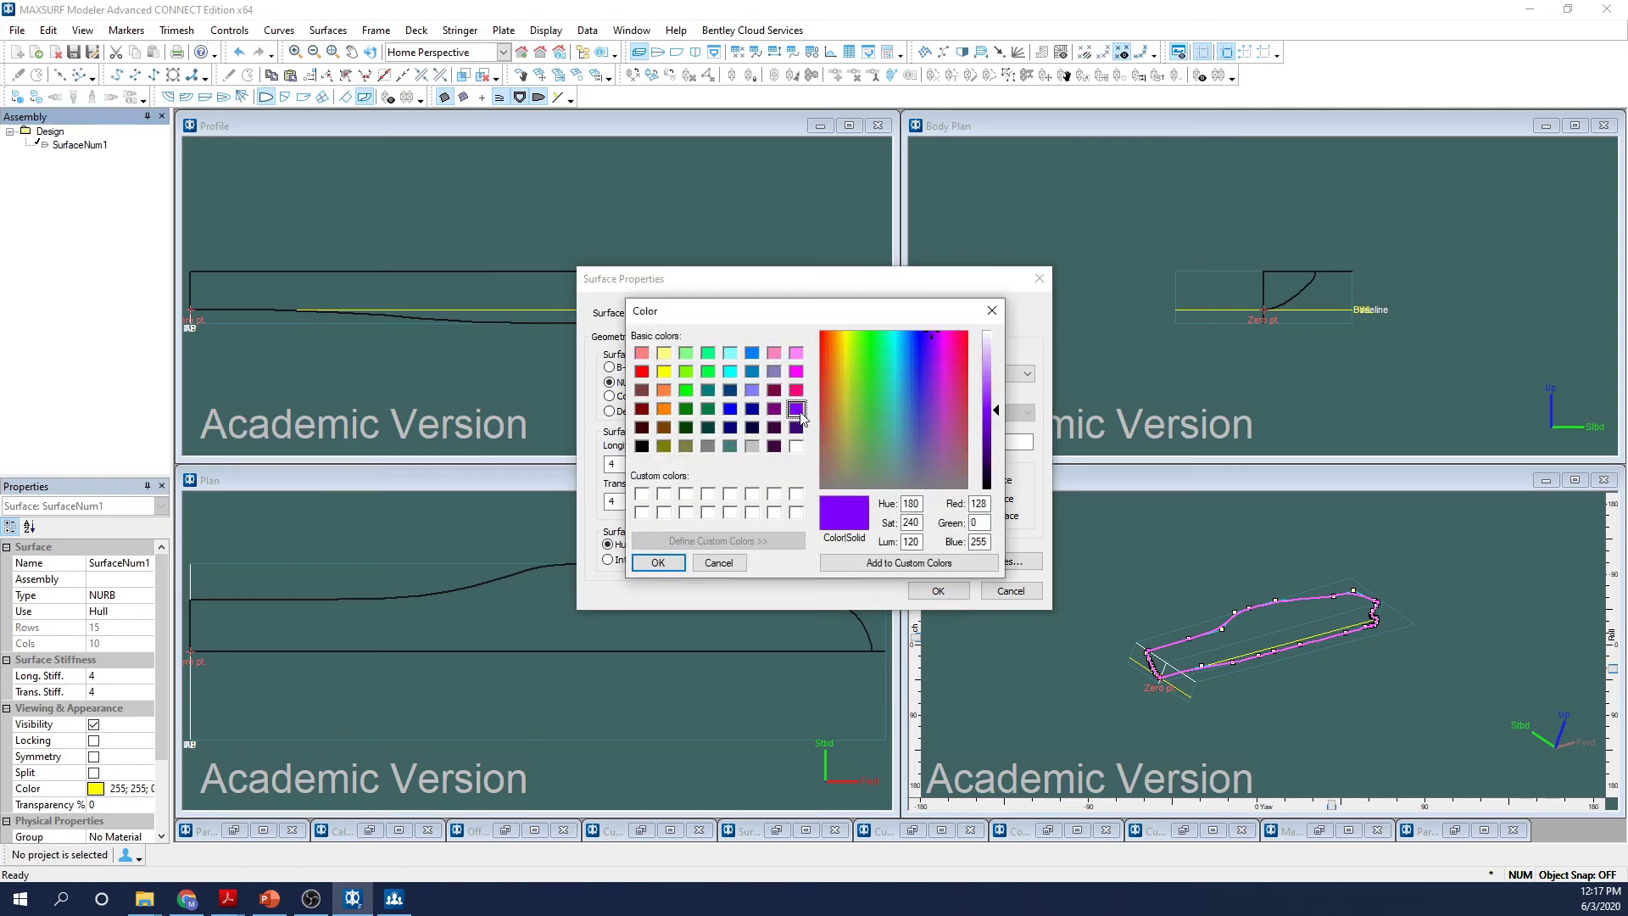
pyautogui.click(679, 565)
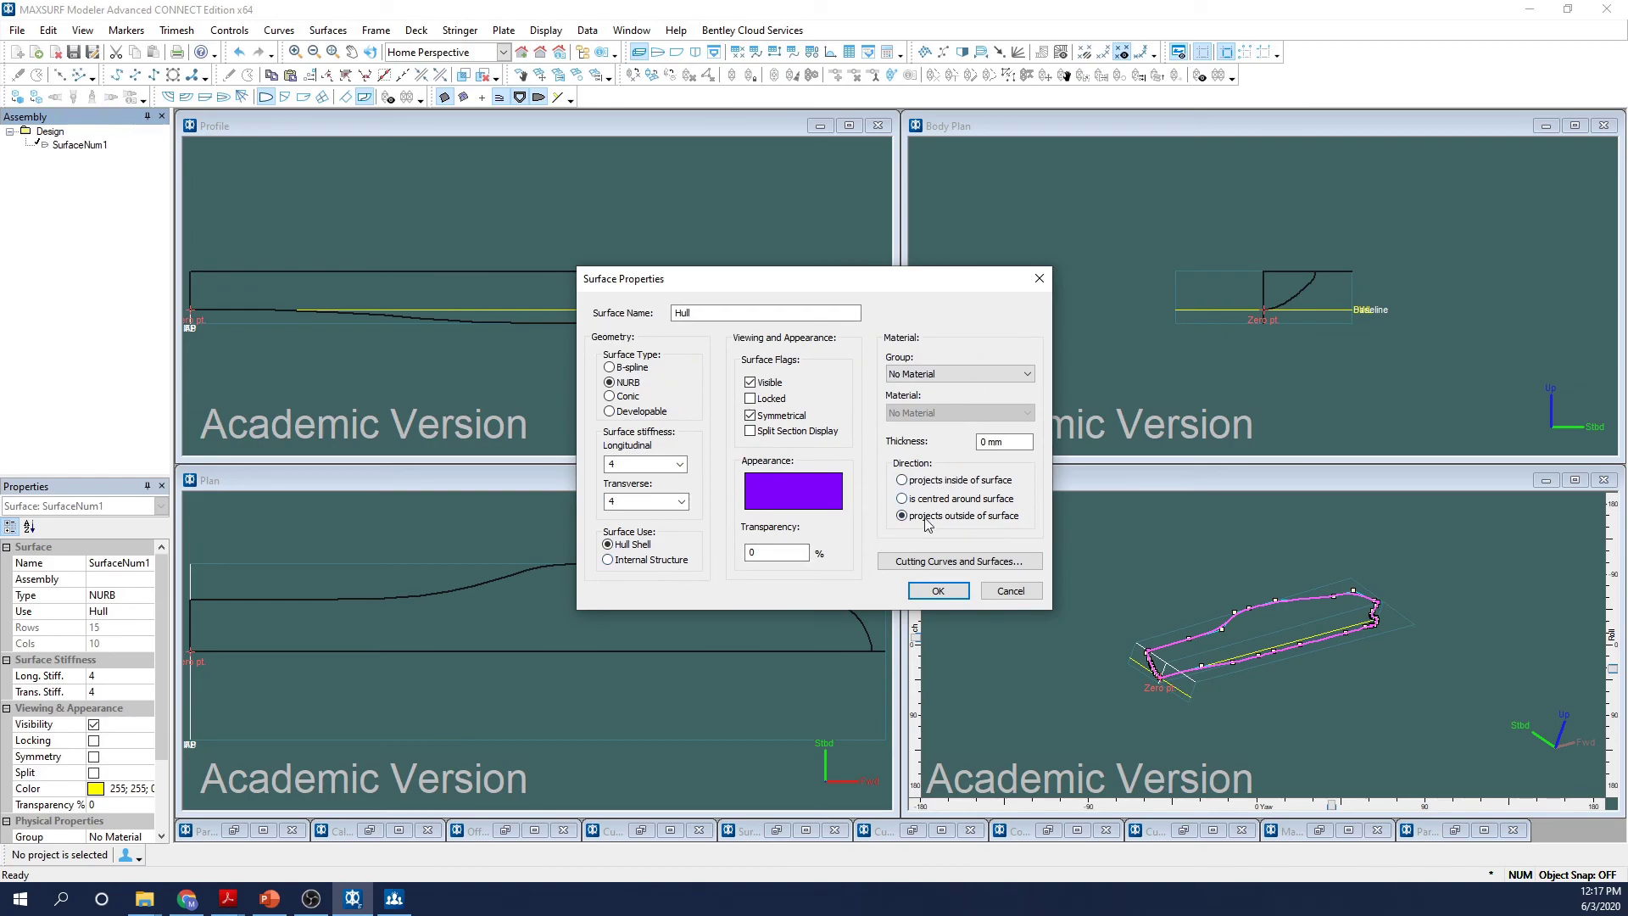
pyautogui.click(937, 591)
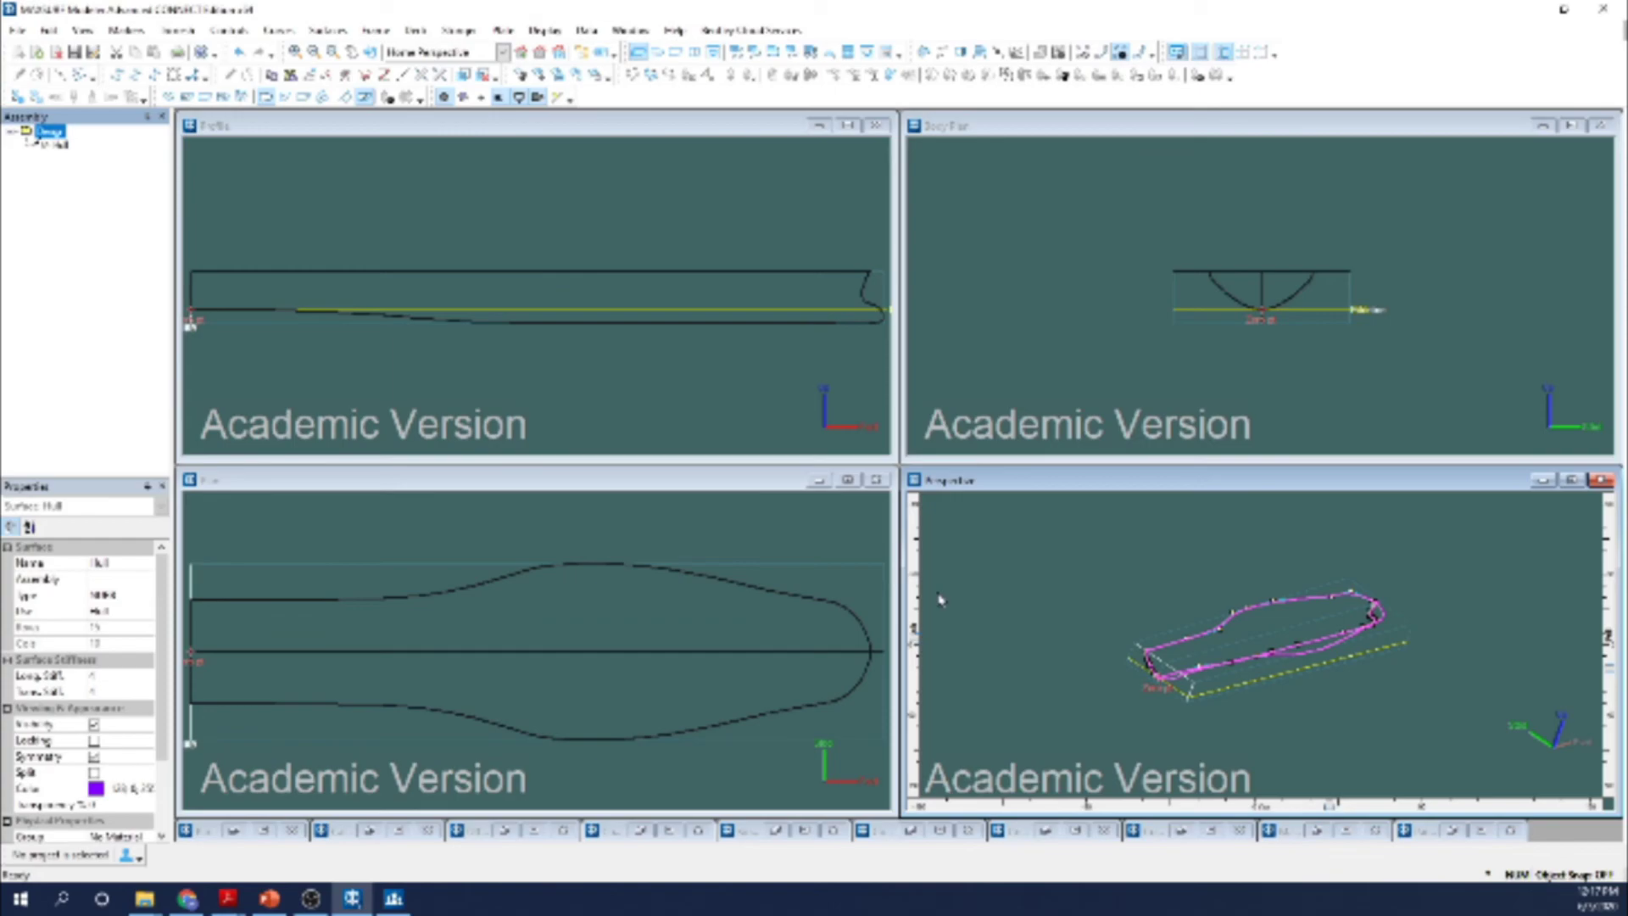
# Maximize the Perspective view, render the hull shaded, rotate it, then restore the tiled views.
pyautogui.doubleClick(1092, 482)
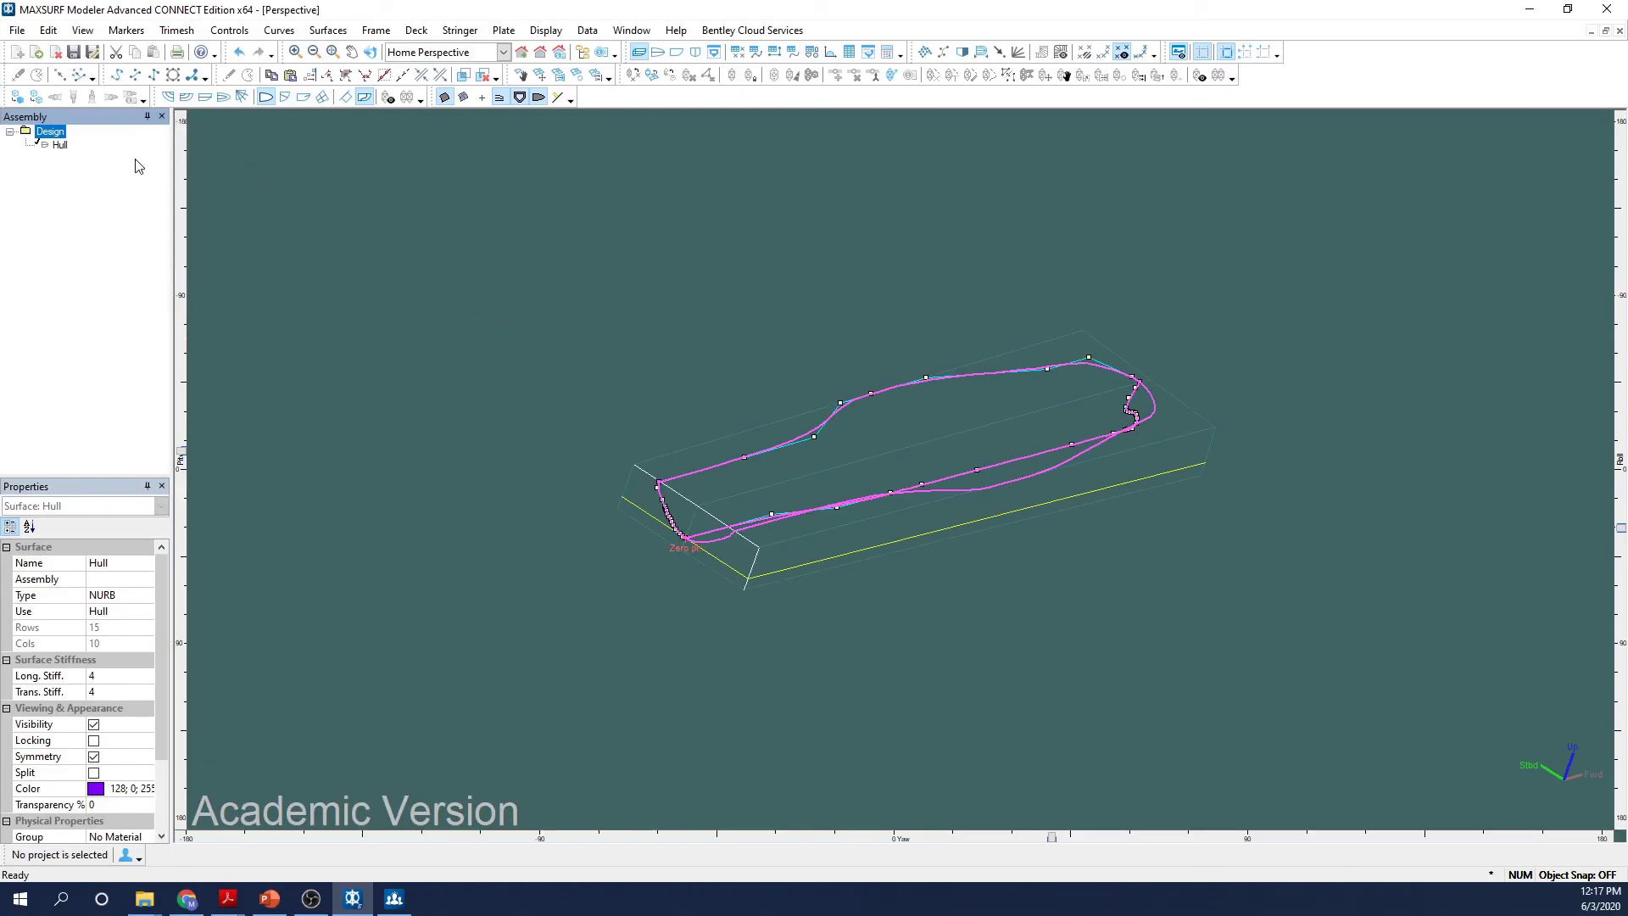
pyautogui.click(17, 96)
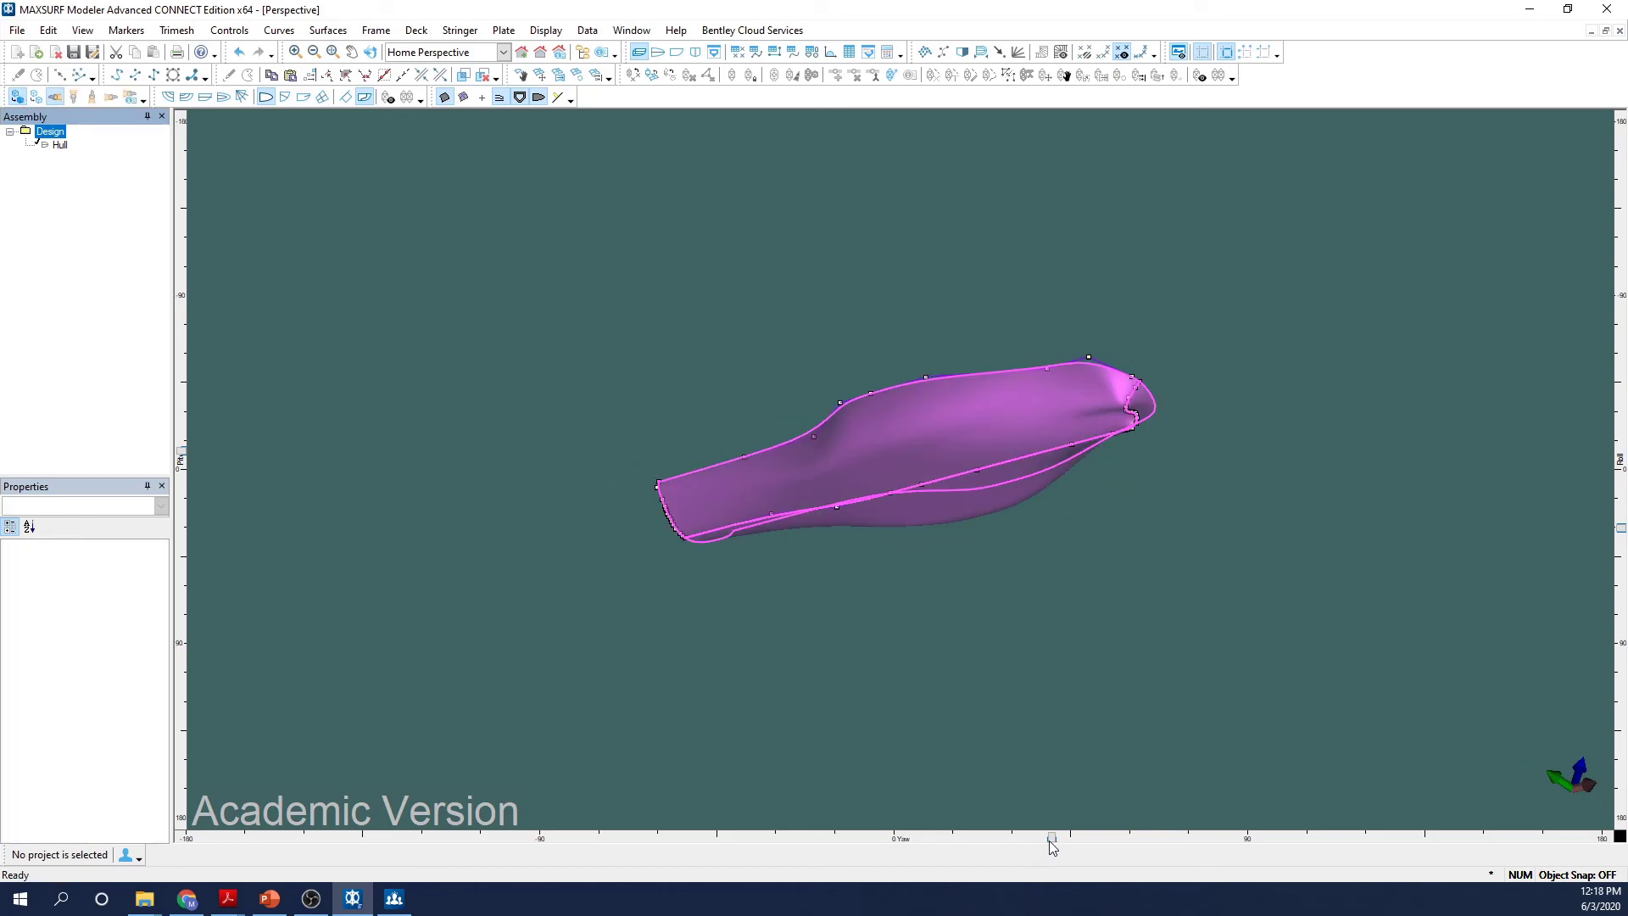
pyautogui.moveTo(1050, 842)
pyautogui.mouseDown()
pyautogui.moveTo(858, 839)
pyautogui.moveTo(1350, 792)
pyautogui.moveTo(1020, 798)
pyautogui.mouseUp()
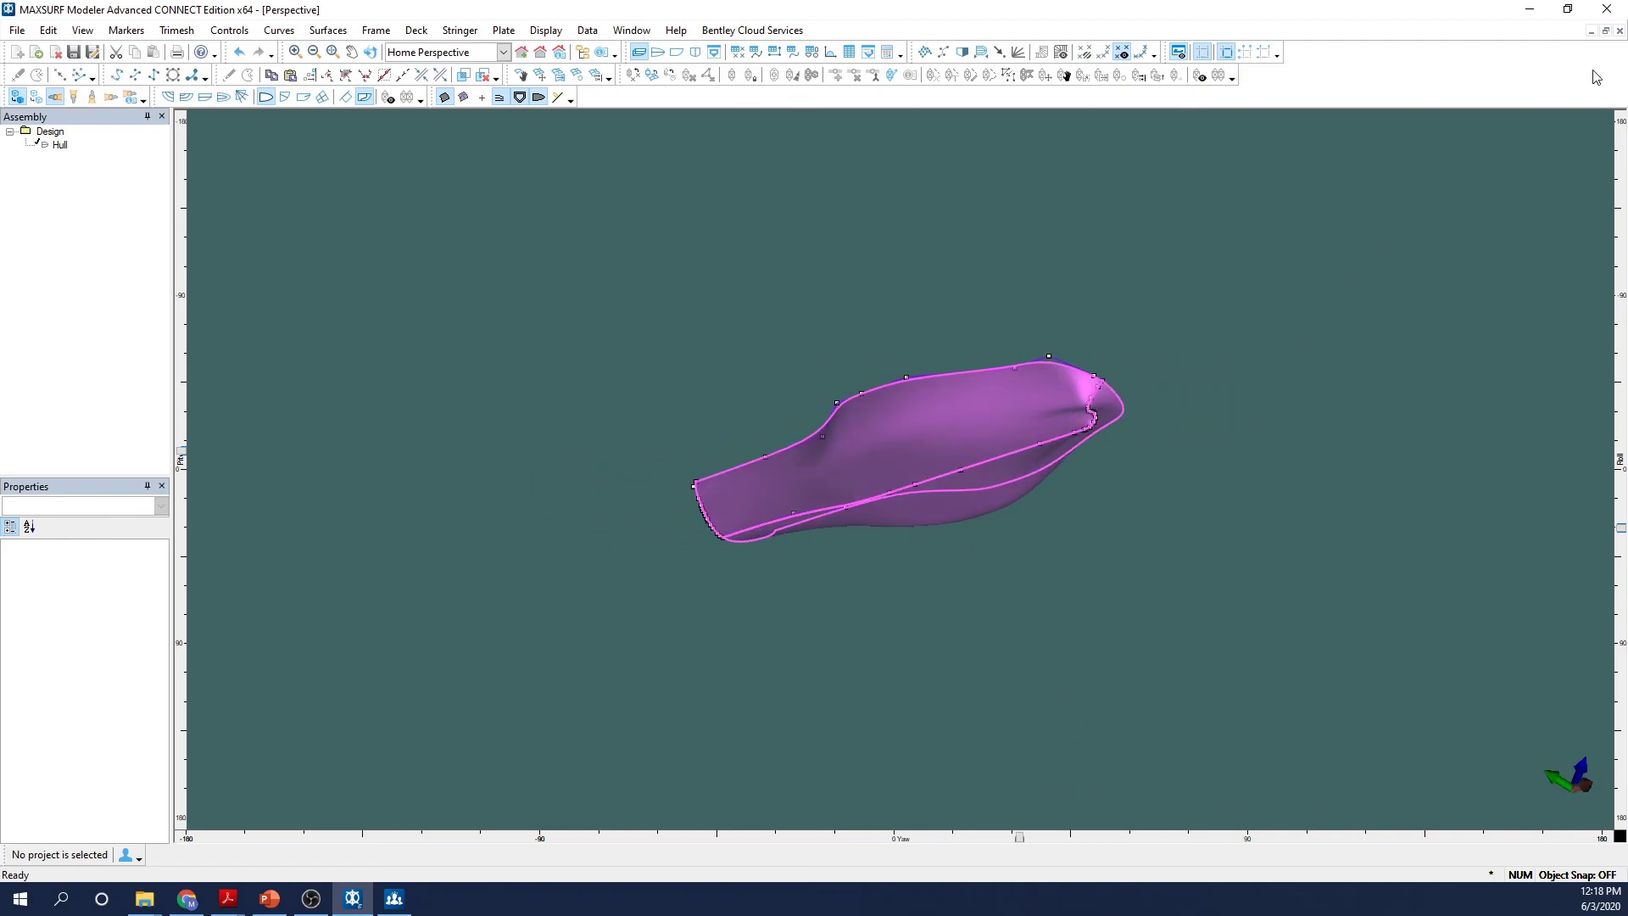
pyautogui.click(1605, 31)
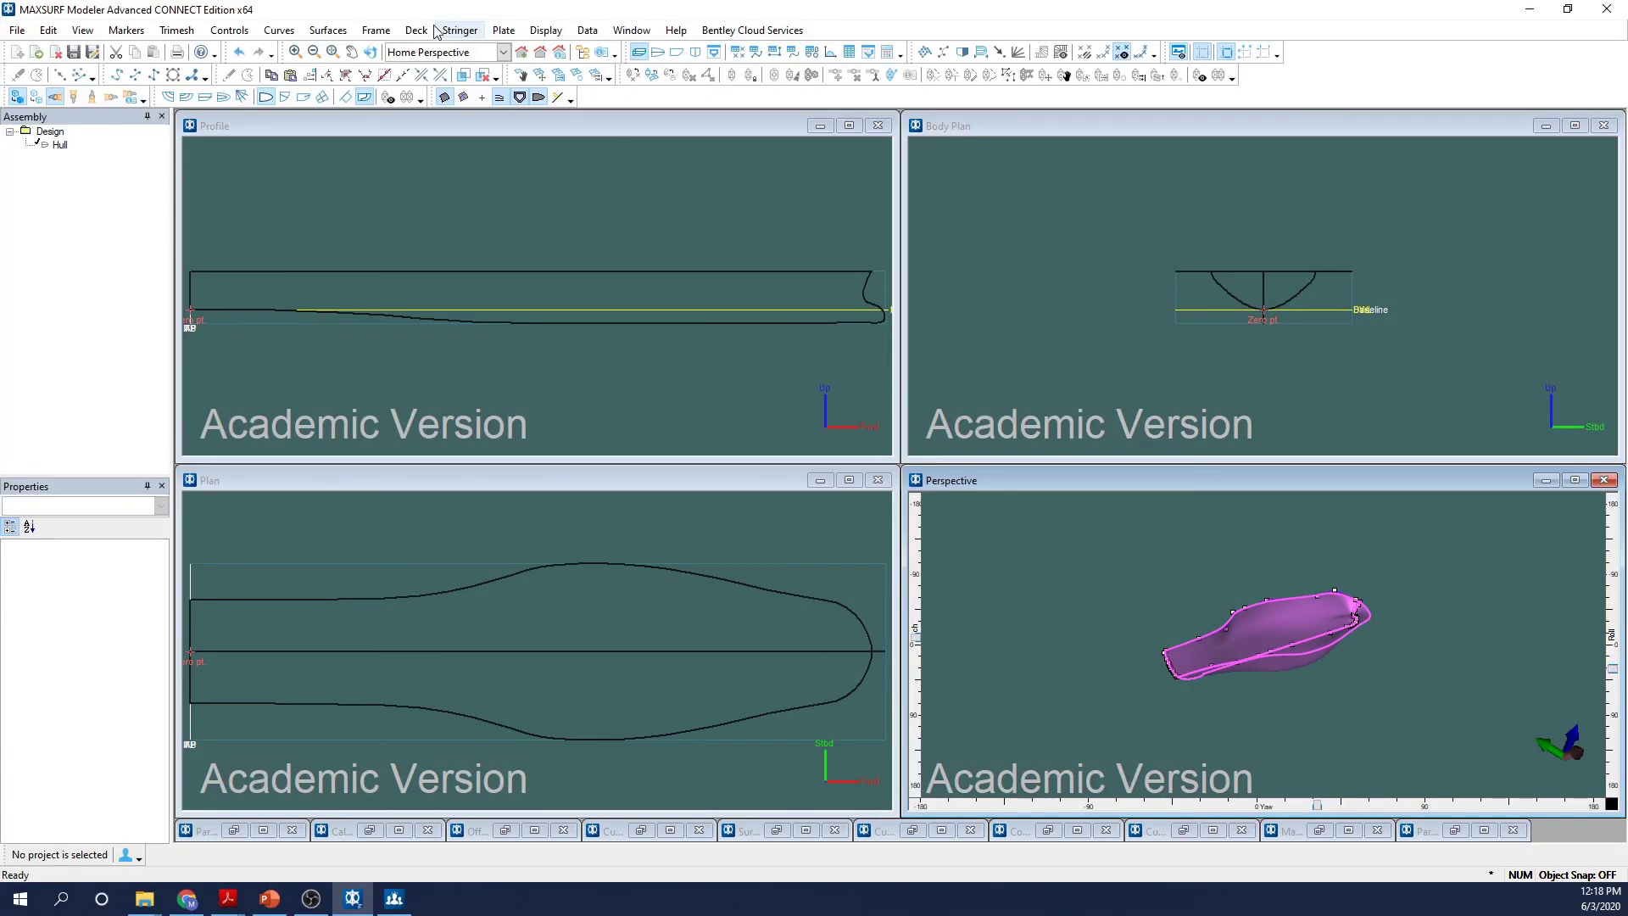
# In Frame of Reference, put the zero point at the aft extent and find the baseline at -2.579 m.
pyautogui.click(583, 31)
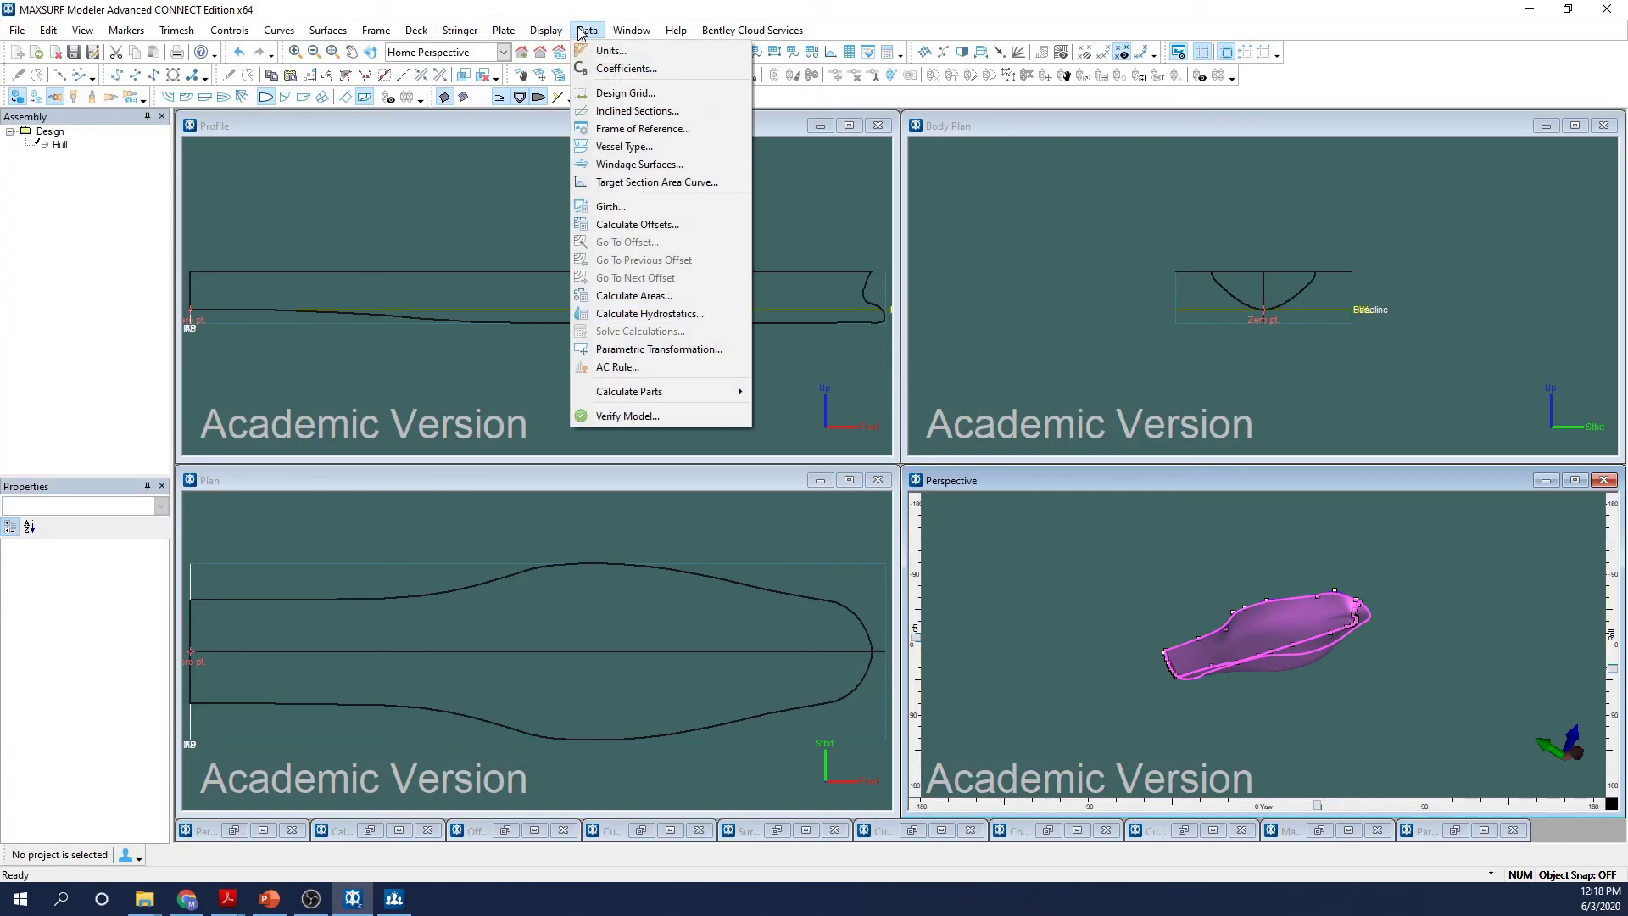
pyautogui.click(599, 129)
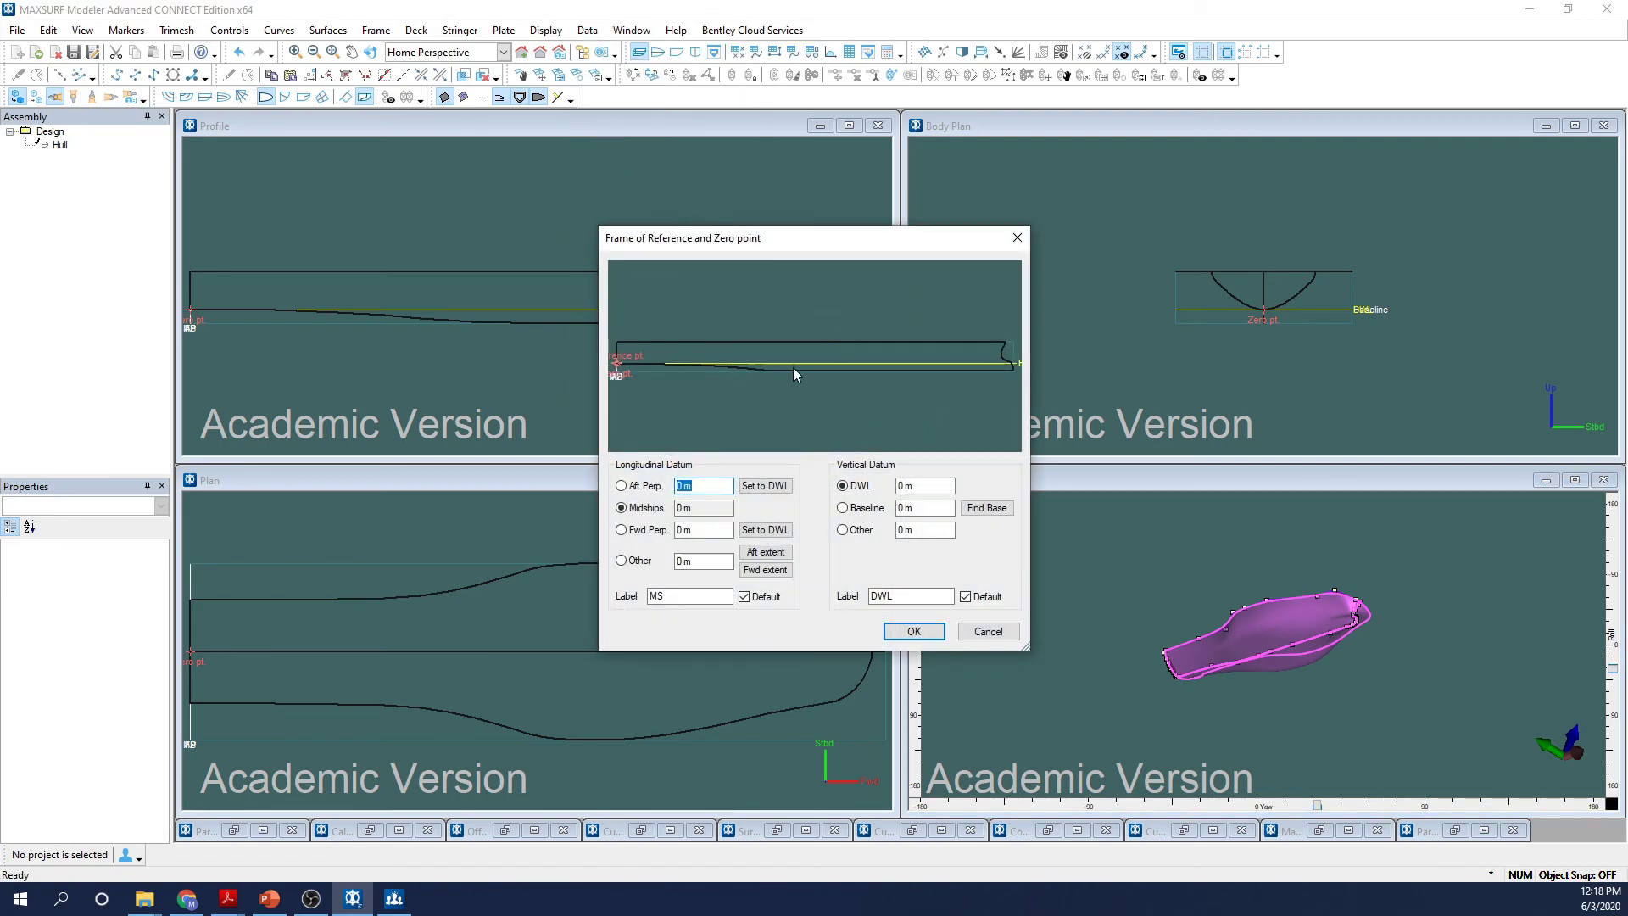
pyautogui.click(619, 562)
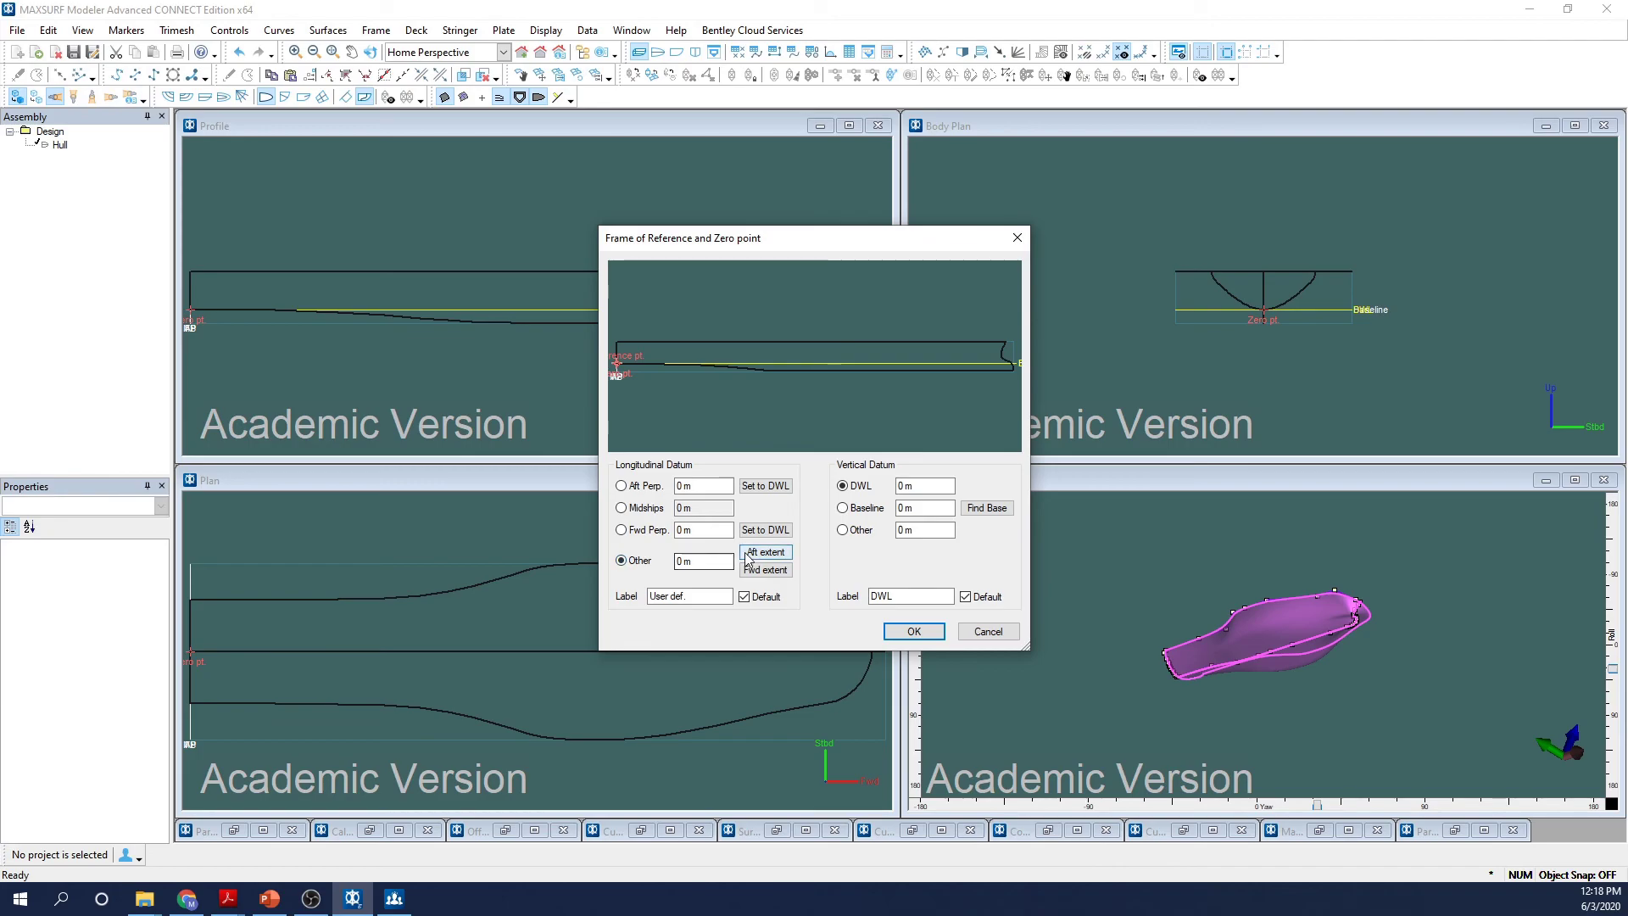
pyautogui.click(752, 555)
pyautogui.click(844, 508)
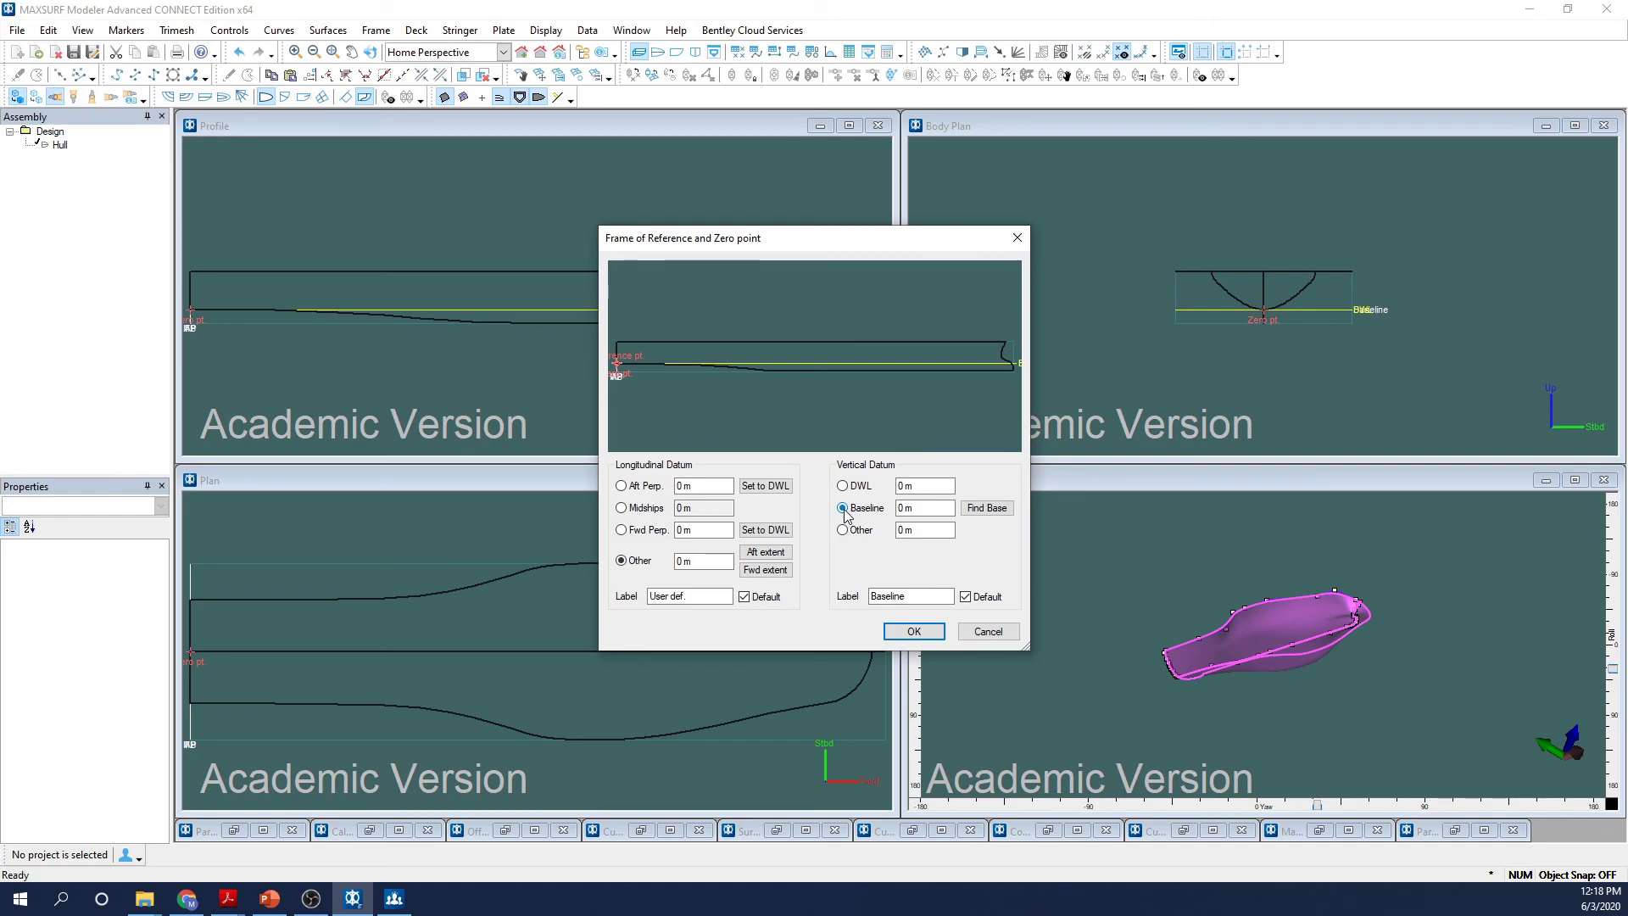
pyautogui.click(975, 507)
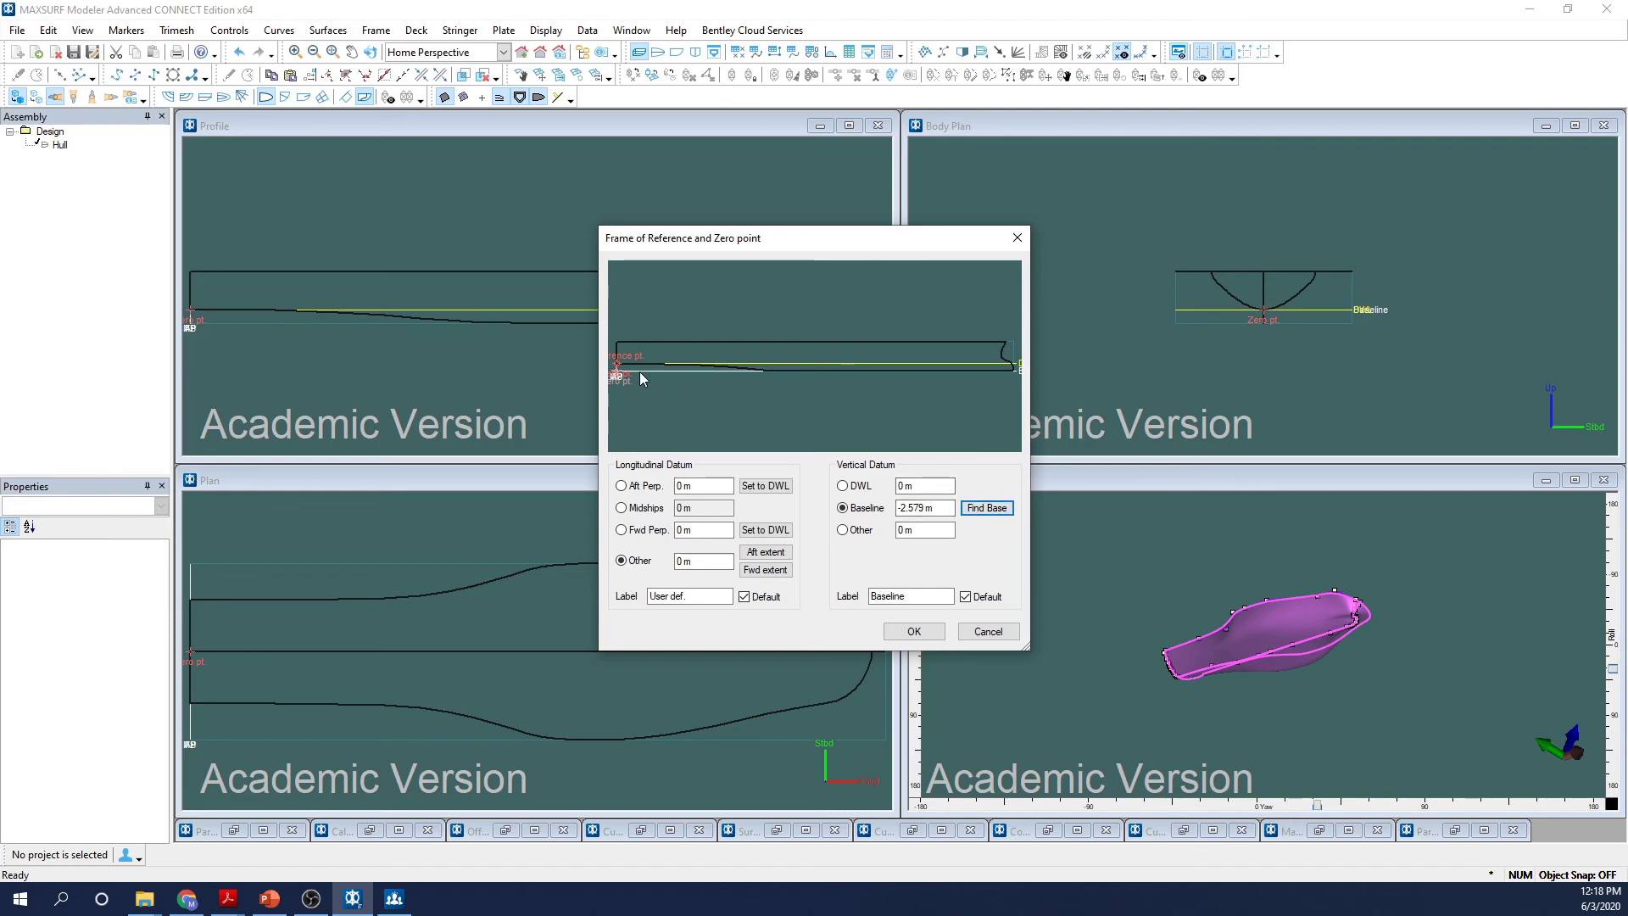
pyautogui.moveTo(639, 371)
pyautogui.mouseDown()
pyautogui.moveTo(771, 369)
pyautogui.moveTo(727, 378)
pyautogui.moveTo(796, 385)
pyautogui.moveTo(723, 389)
pyautogui.moveTo(989, 385)
pyautogui.mouseUp()
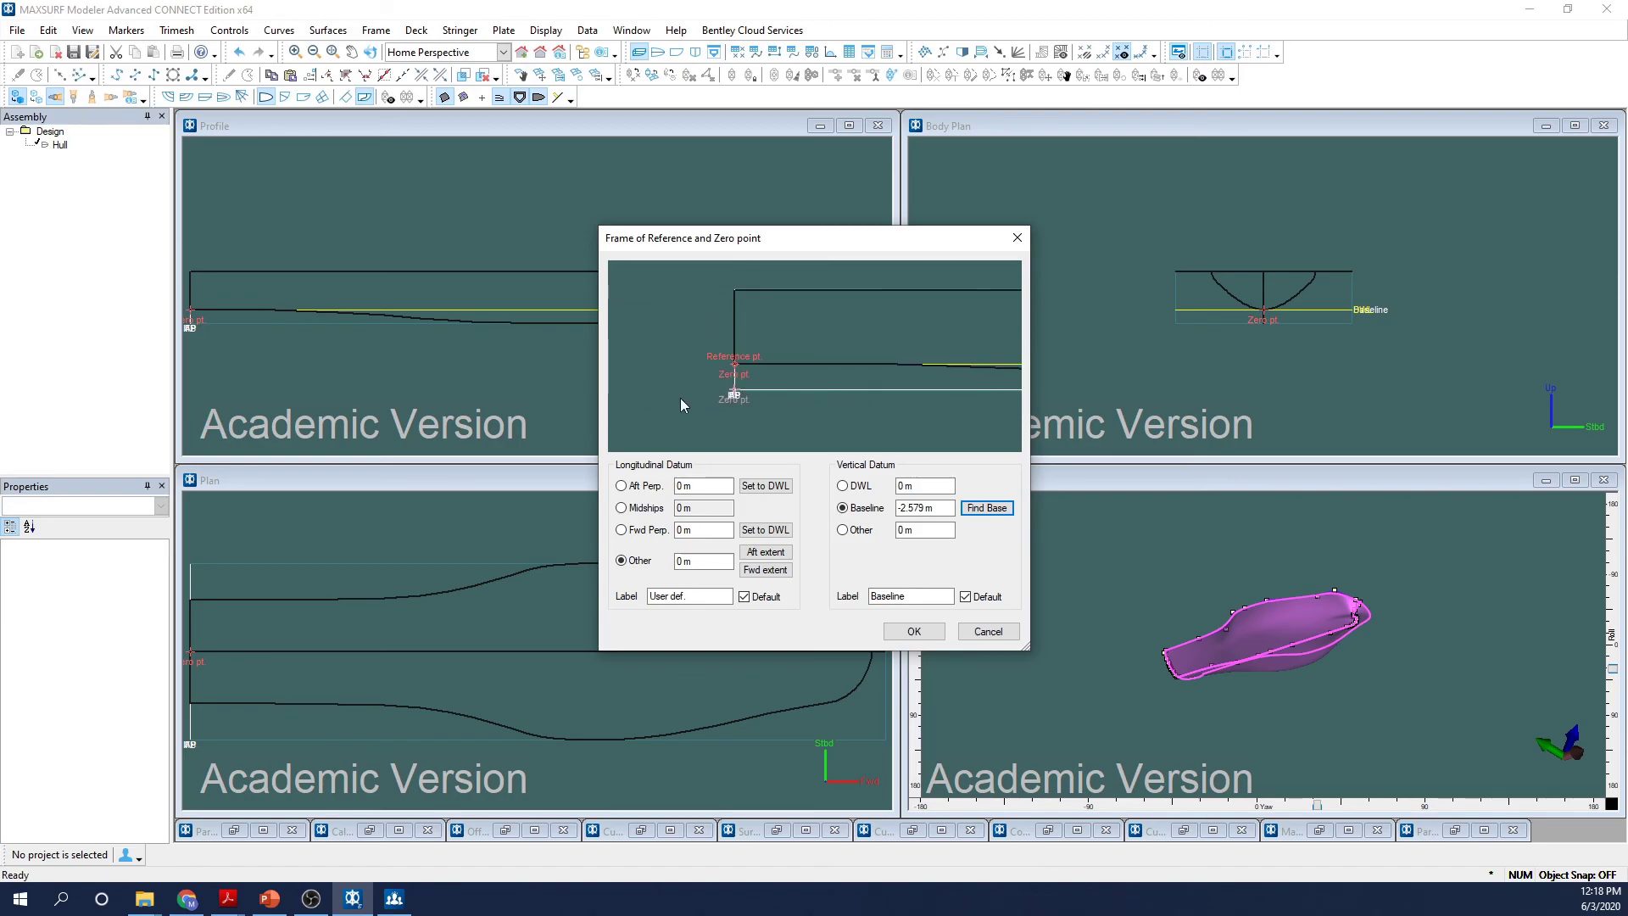
pyautogui.moveTo(680, 405)
pyautogui.mouseDown()
pyautogui.moveTo(703, 385)
pyautogui.moveTo(892, 392)
pyautogui.moveTo(739, 393)
pyautogui.moveTo(858, 349)
pyautogui.moveTo(932, 353)
pyautogui.moveTo(736, 357)
pyautogui.moveTo(847, 352)
pyautogui.moveTo(829, 363)
pyautogui.moveTo(846, 367)
pyautogui.mouseUp()
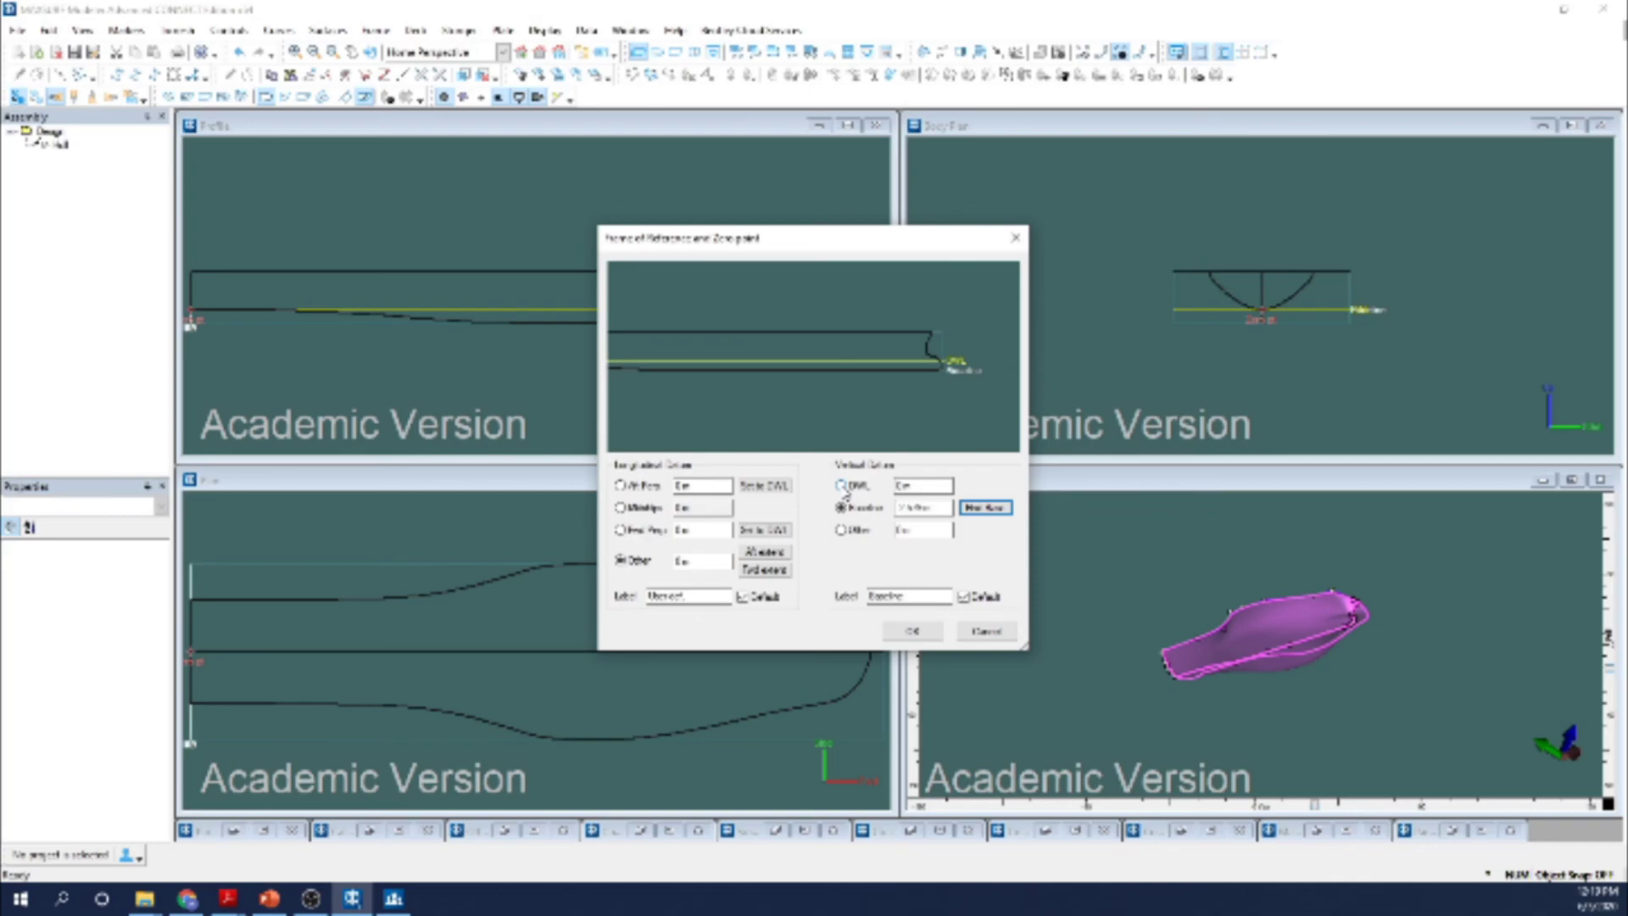
# Set the design waterline (DWL) height to 4 m.
pyautogui.click(842, 485)
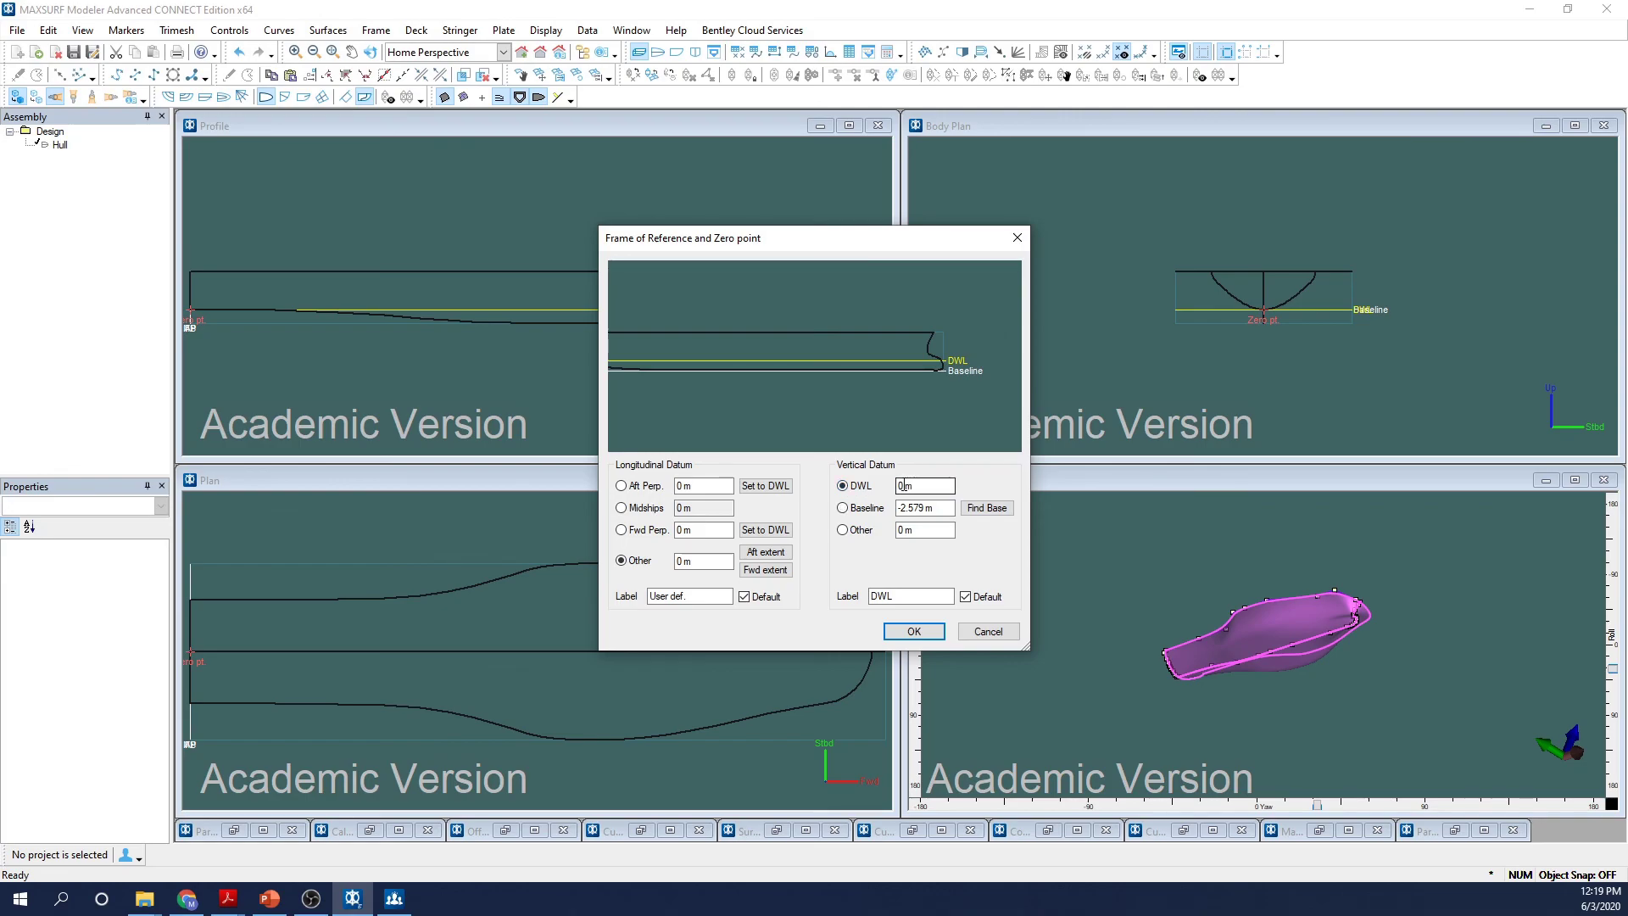
pyautogui.doubleClick(900, 485)
pyautogui.write('4')
pyautogui.click(948, 508)
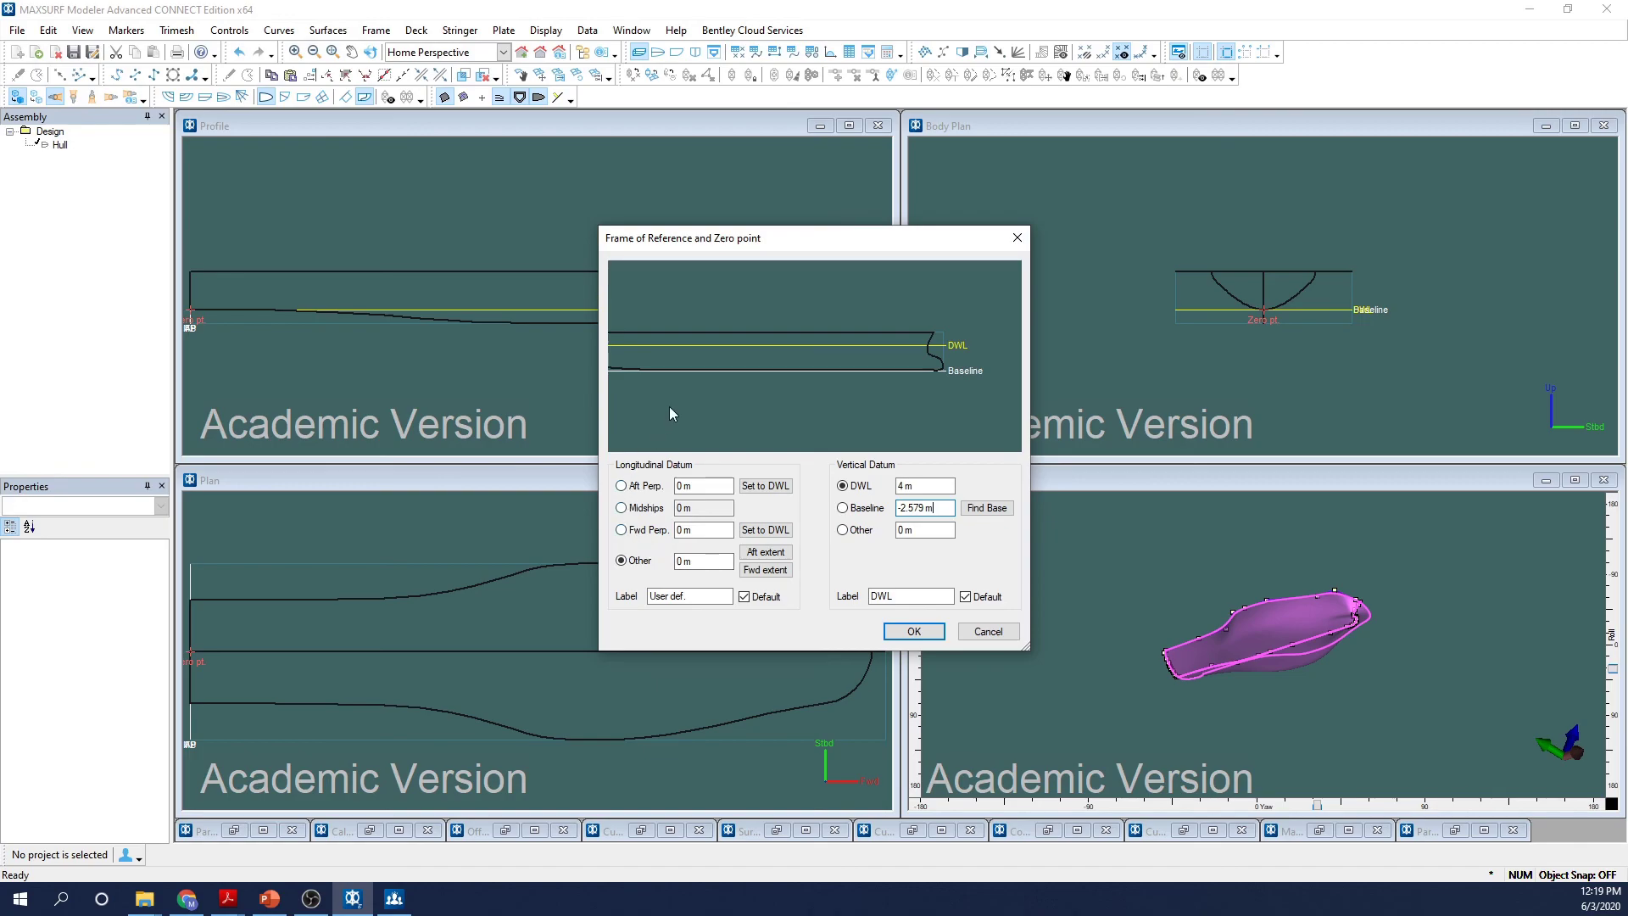
pyautogui.moveTo(674, 401)
pyautogui.mouseDown()
pyautogui.moveTo(690, 378)
pyautogui.moveTo(868, 371)
pyautogui.moveTo(812, 381)
pyautogui.mouseUp()
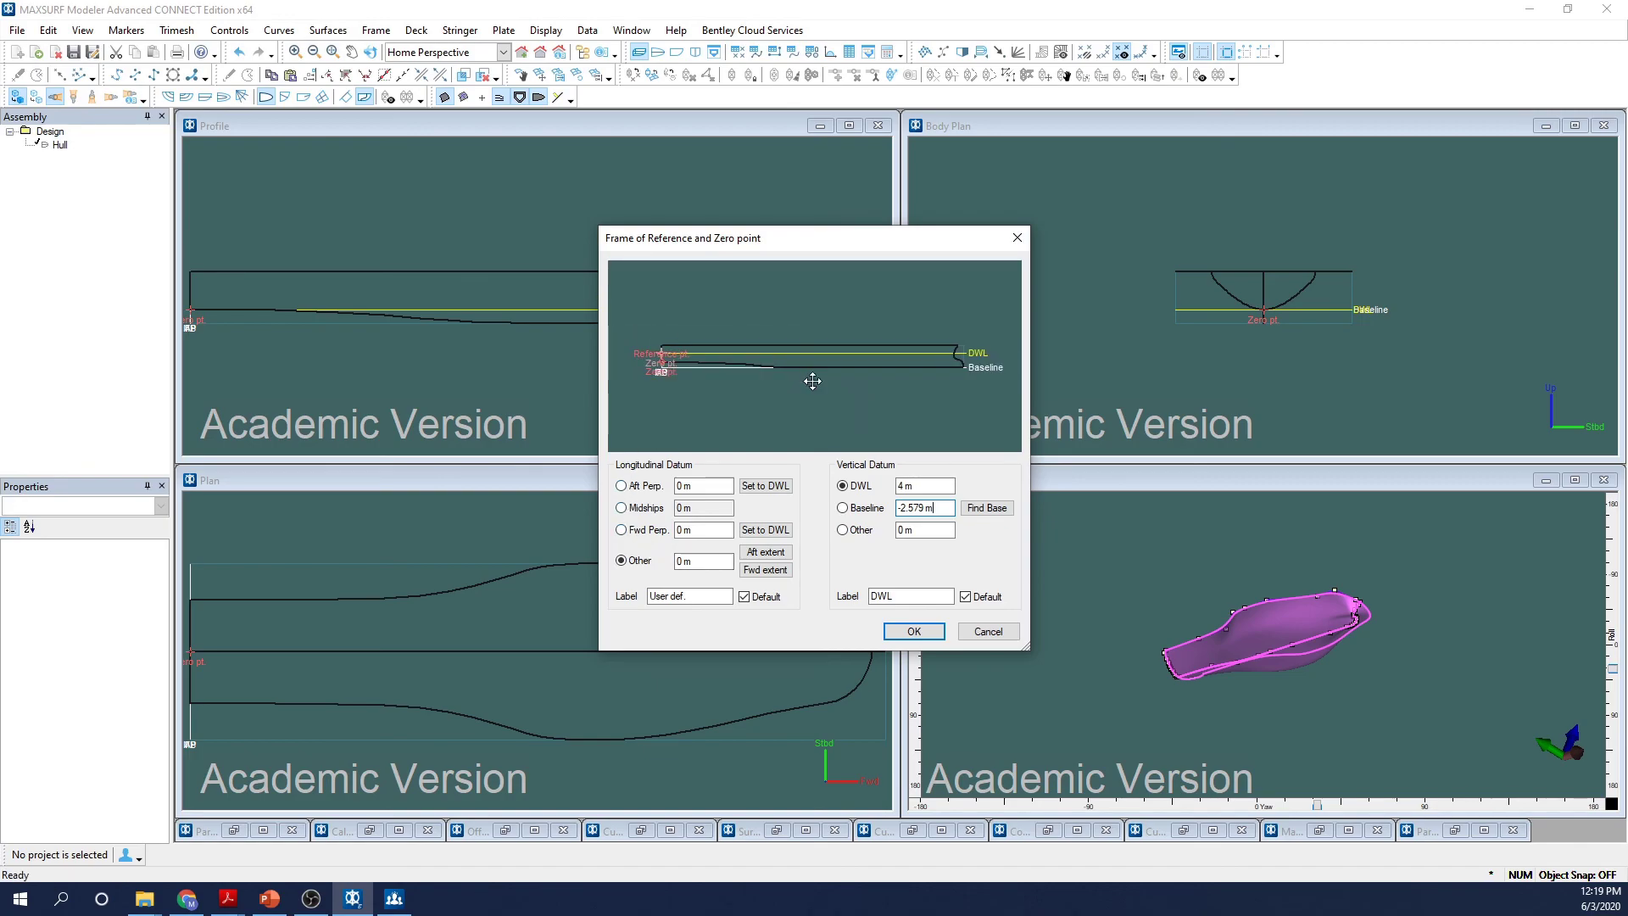
# Set the aft and forward perpendiculars to the DWL ends, placing FP at 129.347 m.
pyautogui.click(622, 485)
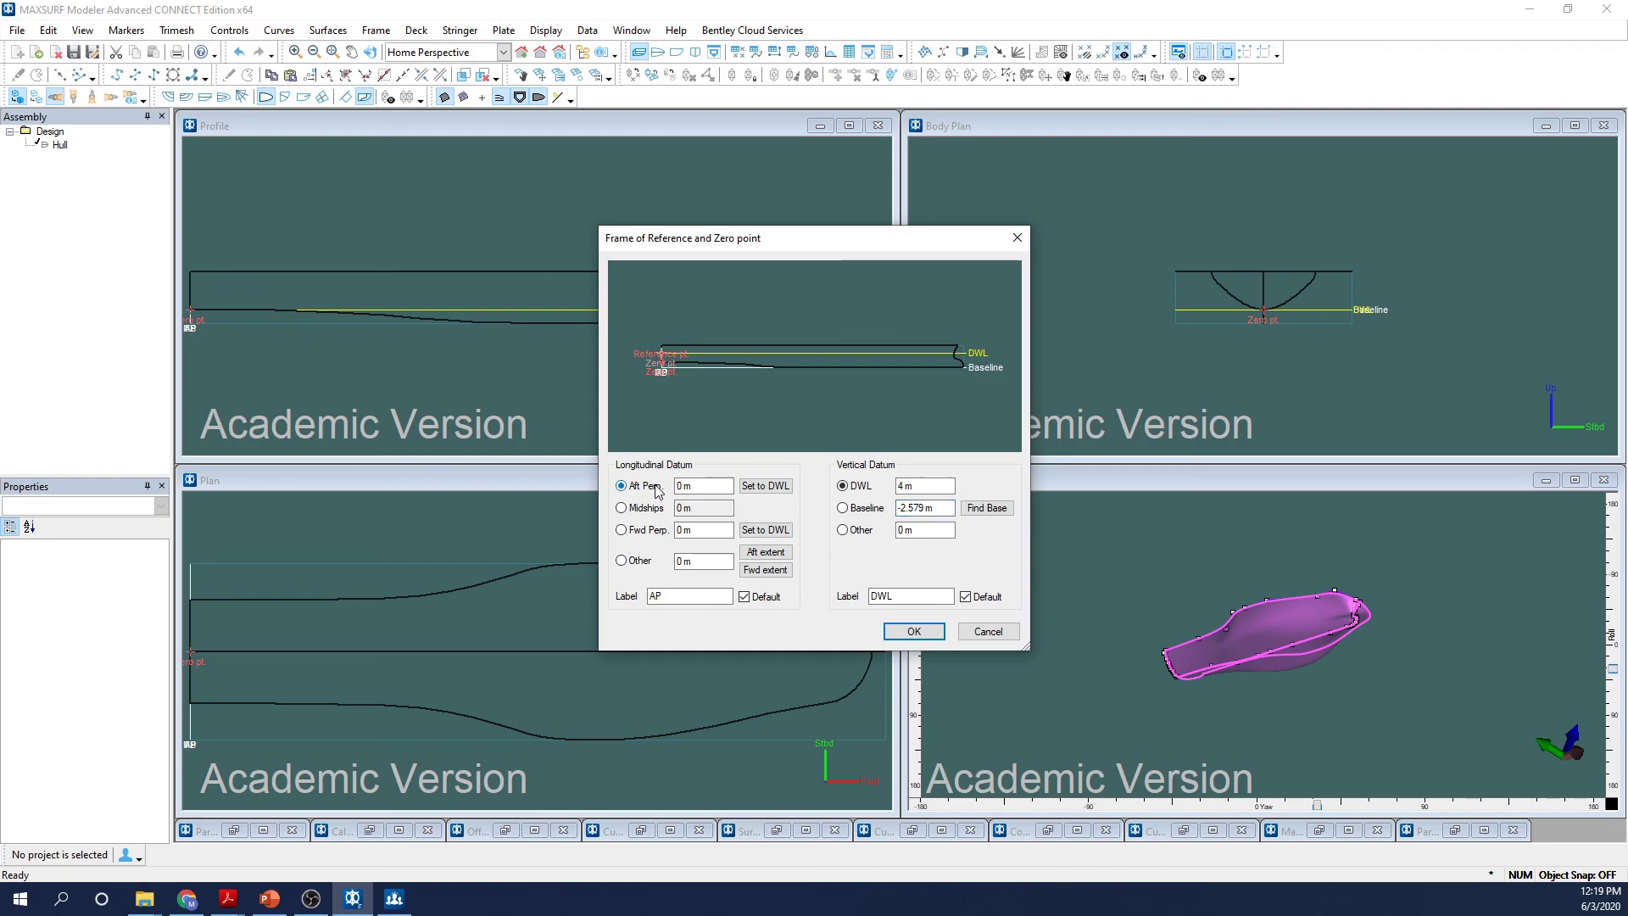
pyautogui.click(766, 487)
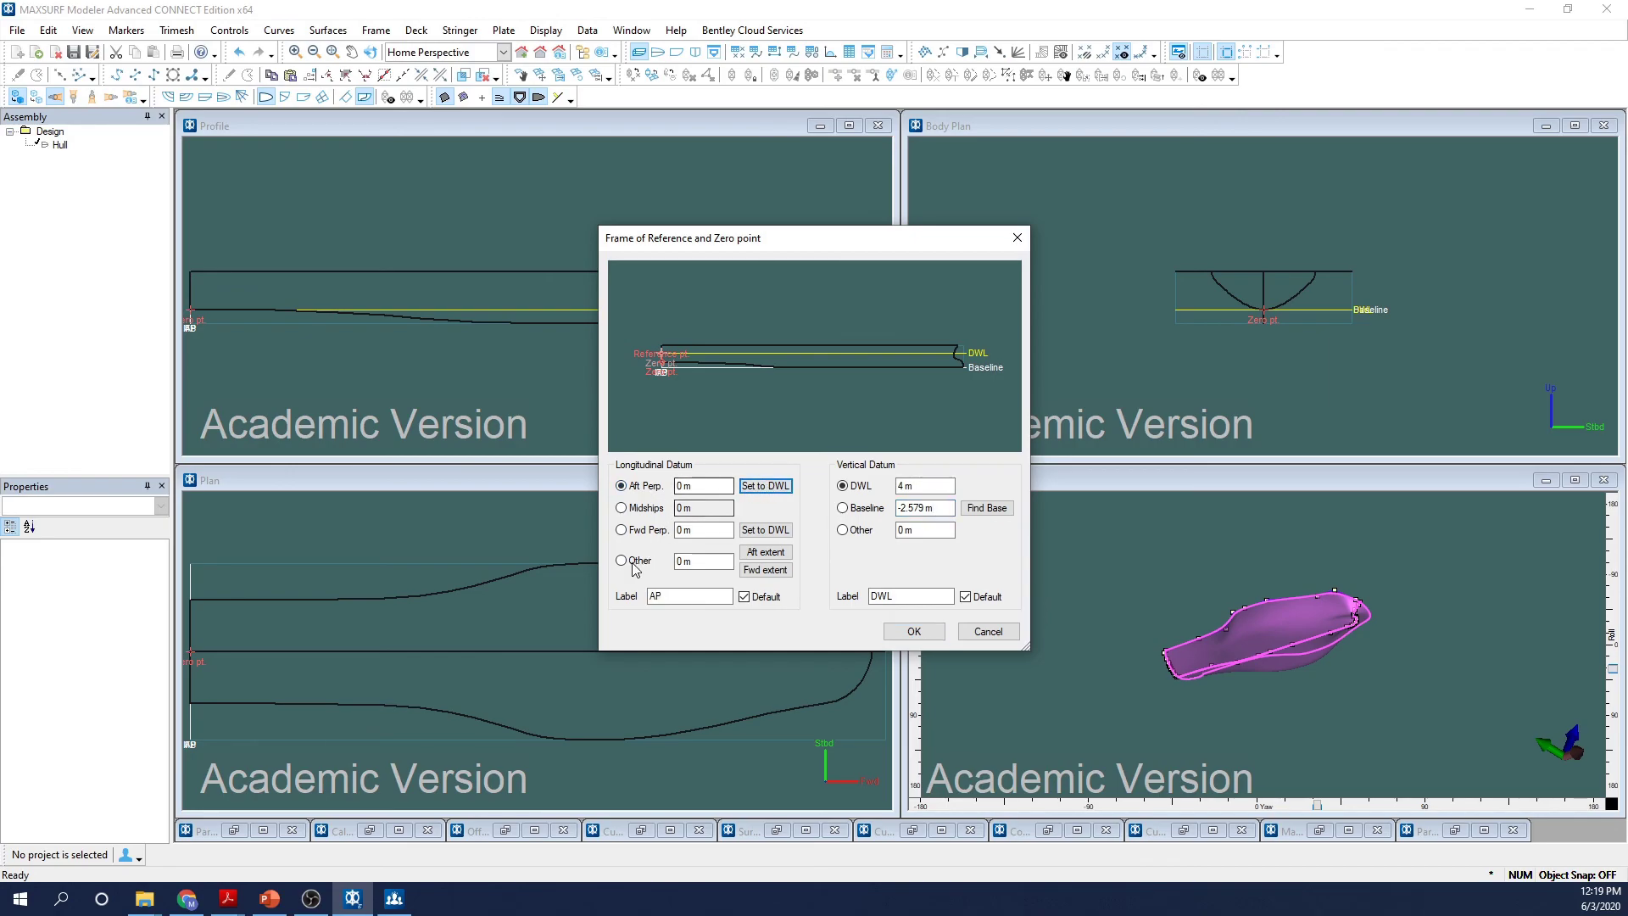
pyautogui.click(621, 530)
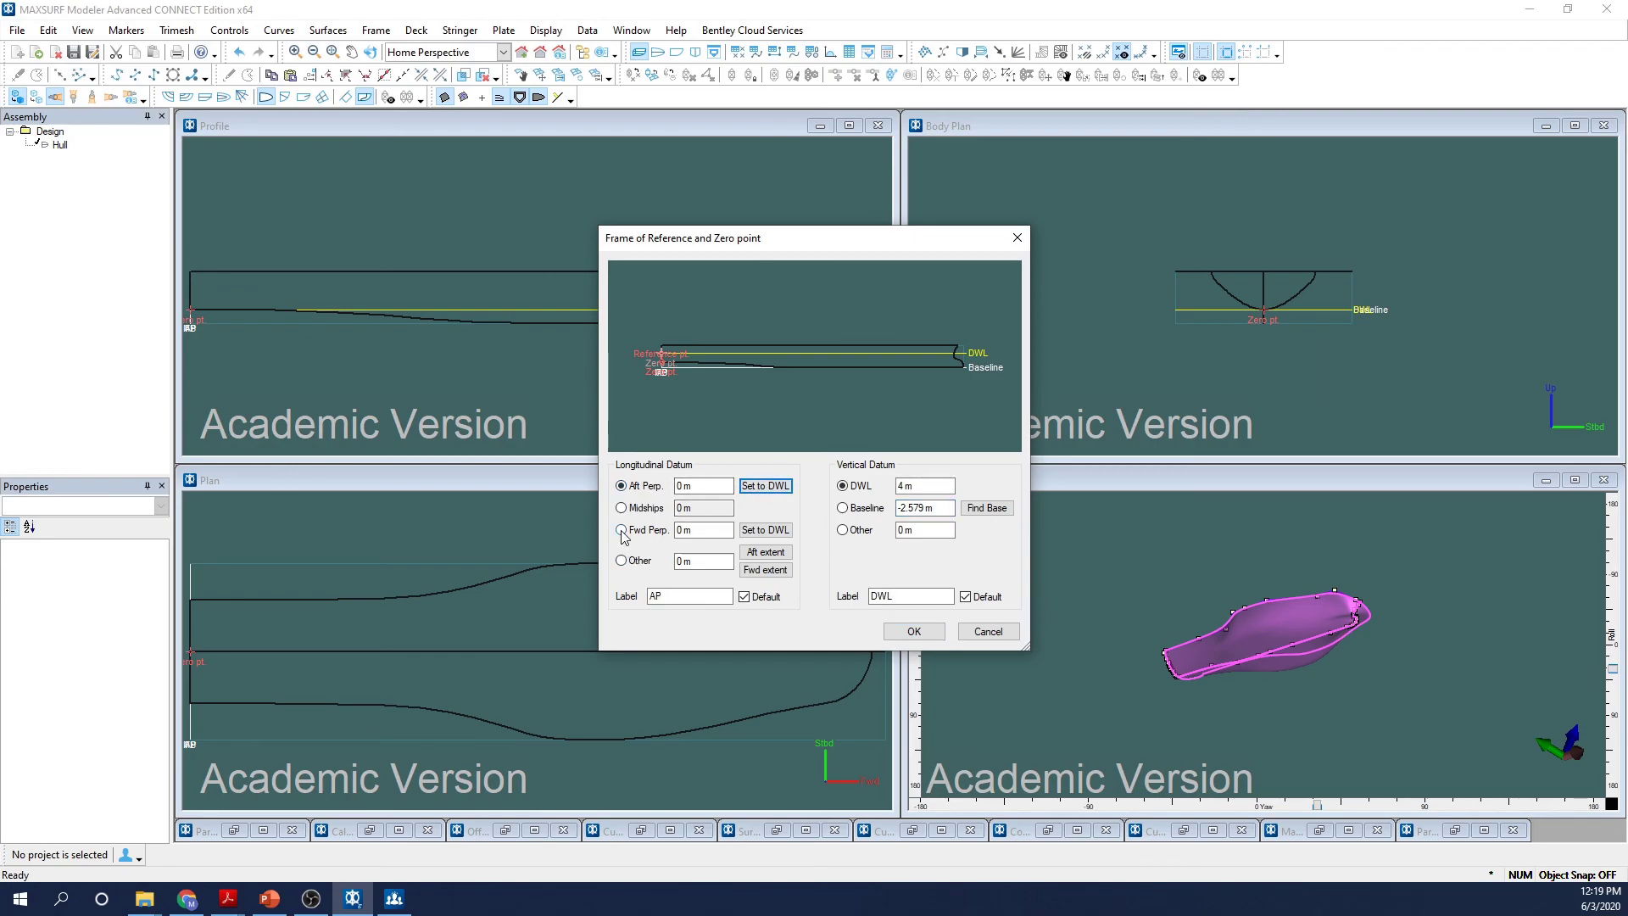
pyautogui.click(765, 531)
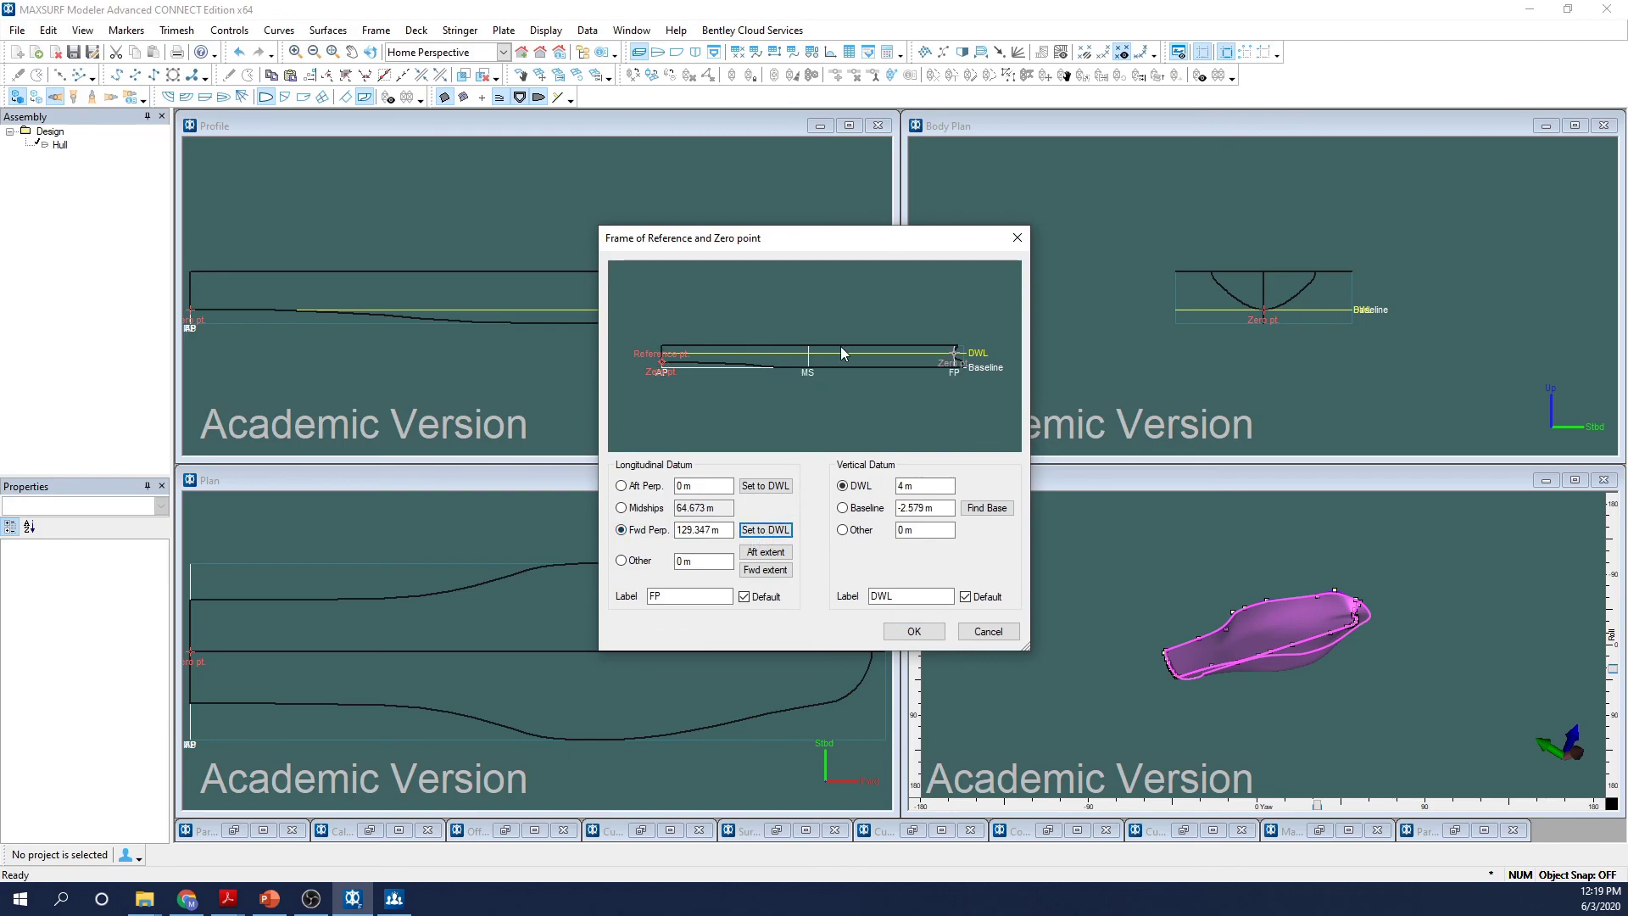
# Put the zero point at the aft extent, re-find the baseline, and apply the frame of reference.
pyautogui.click(627, 562)
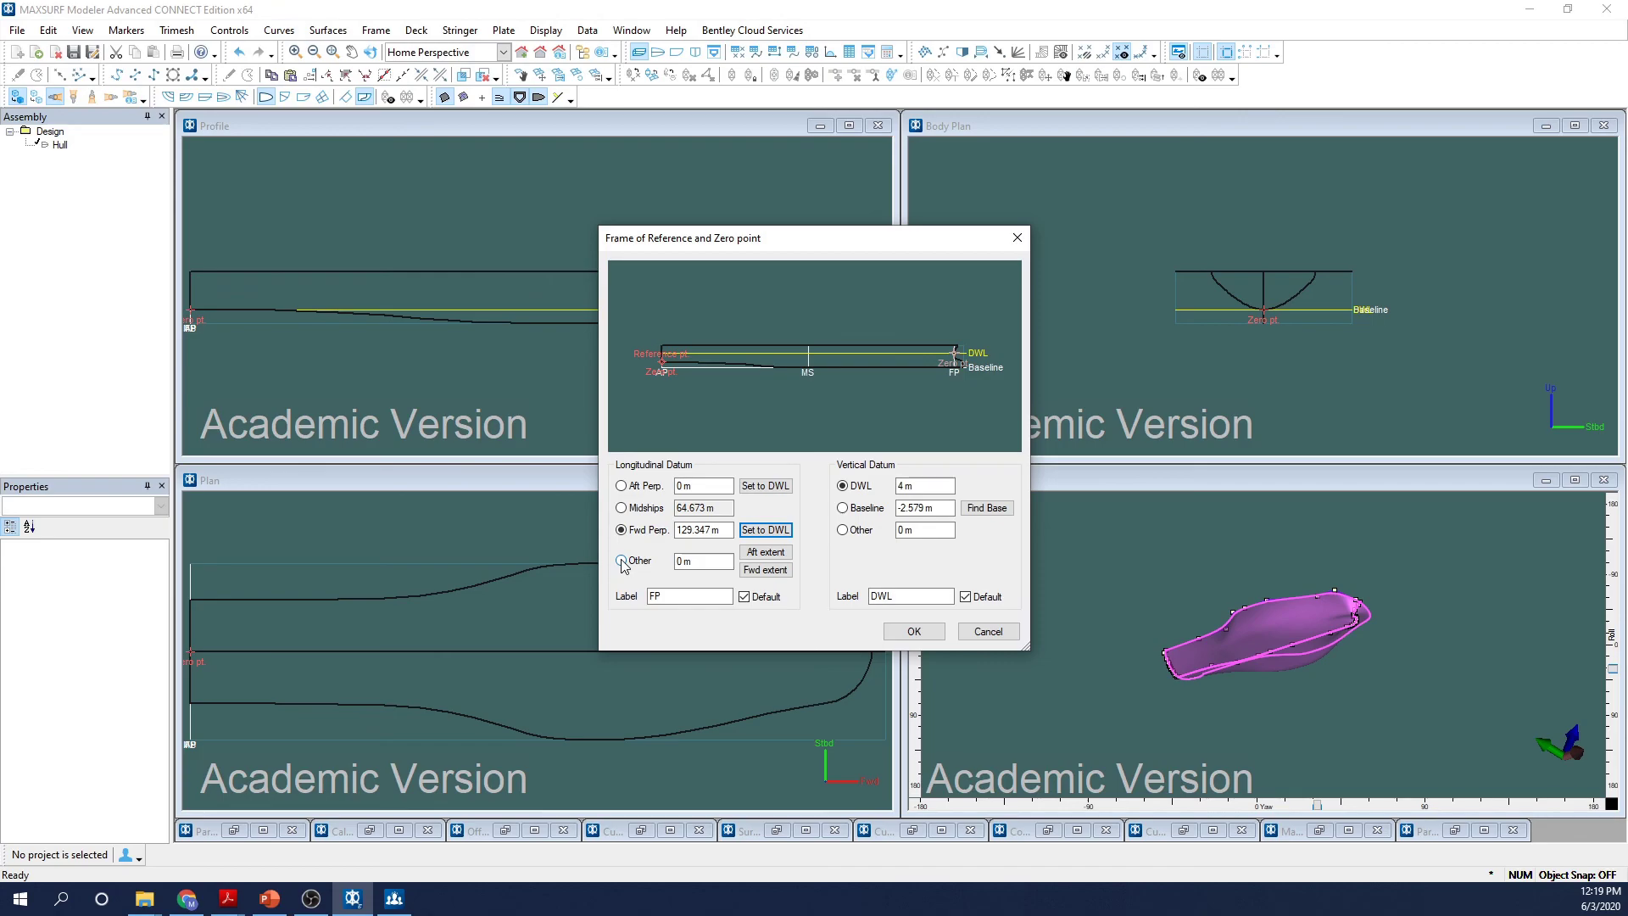
pyautogui.click(773, 557)
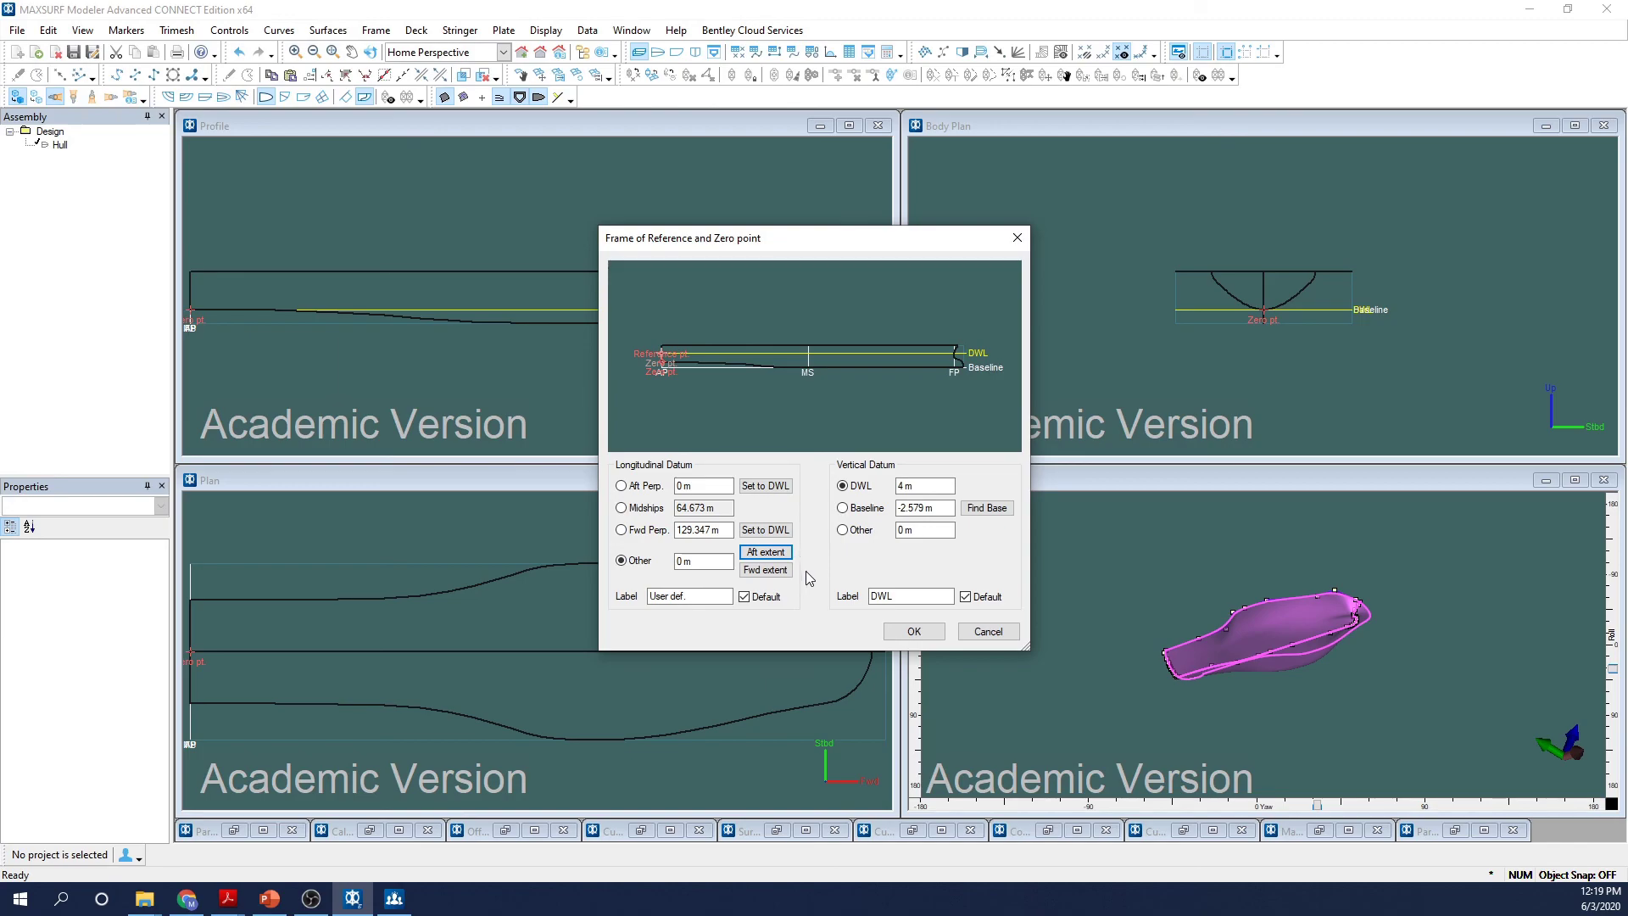
pyautogui.click(670, 388)
pyautogui.moveTo(660, 383); pyautogui.dragTo(780, 382)
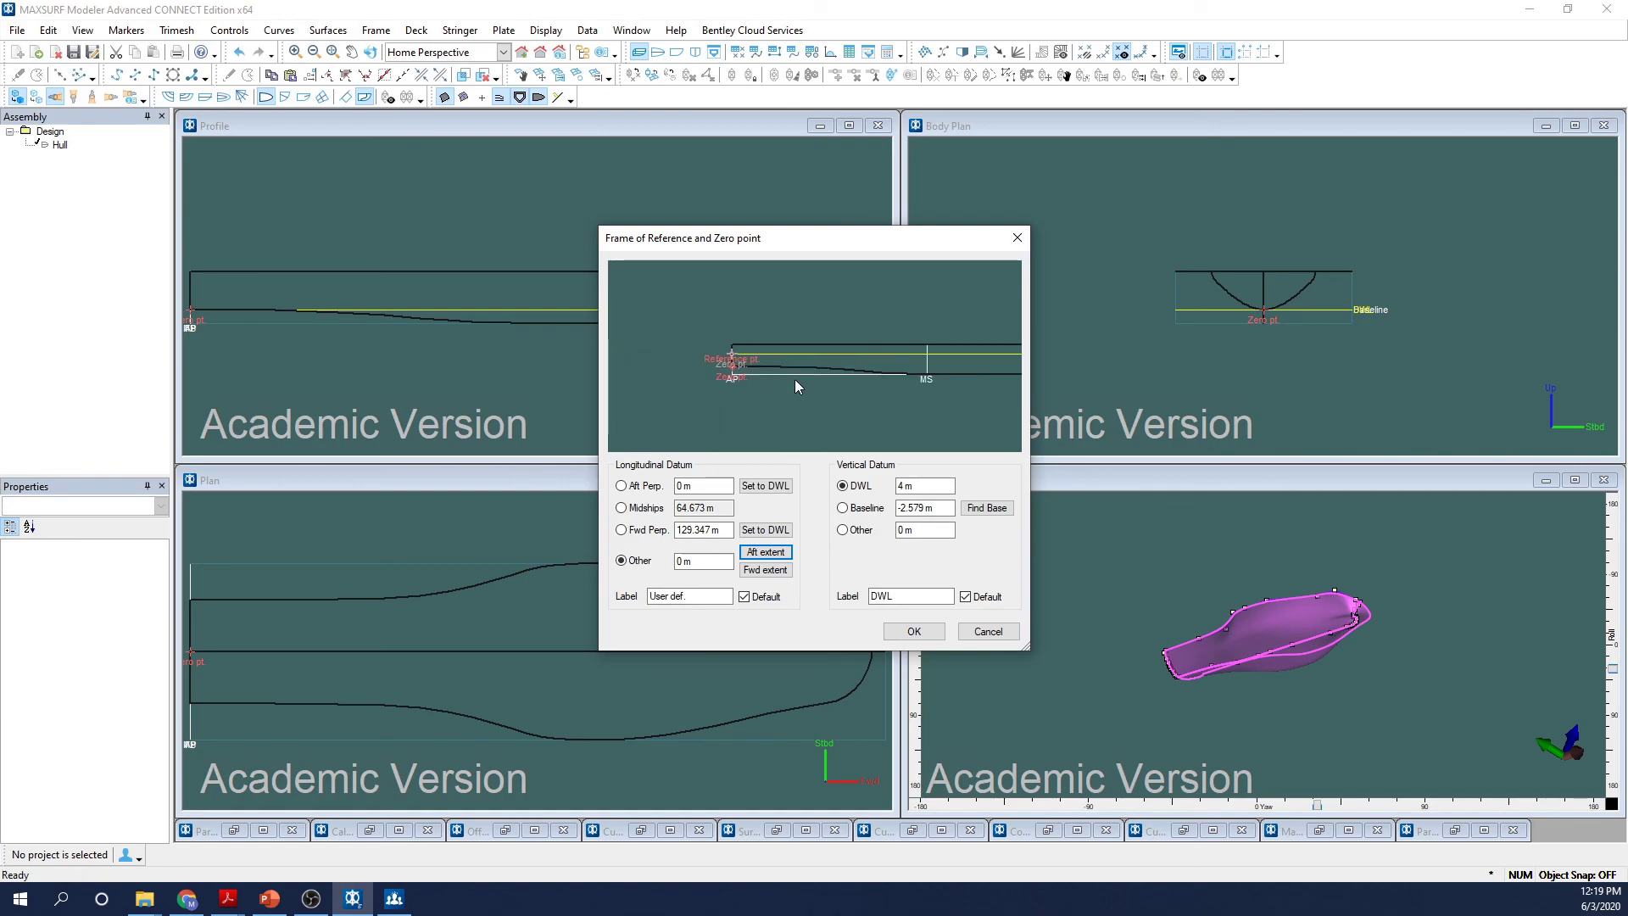
pyautogui.click(843, 509)
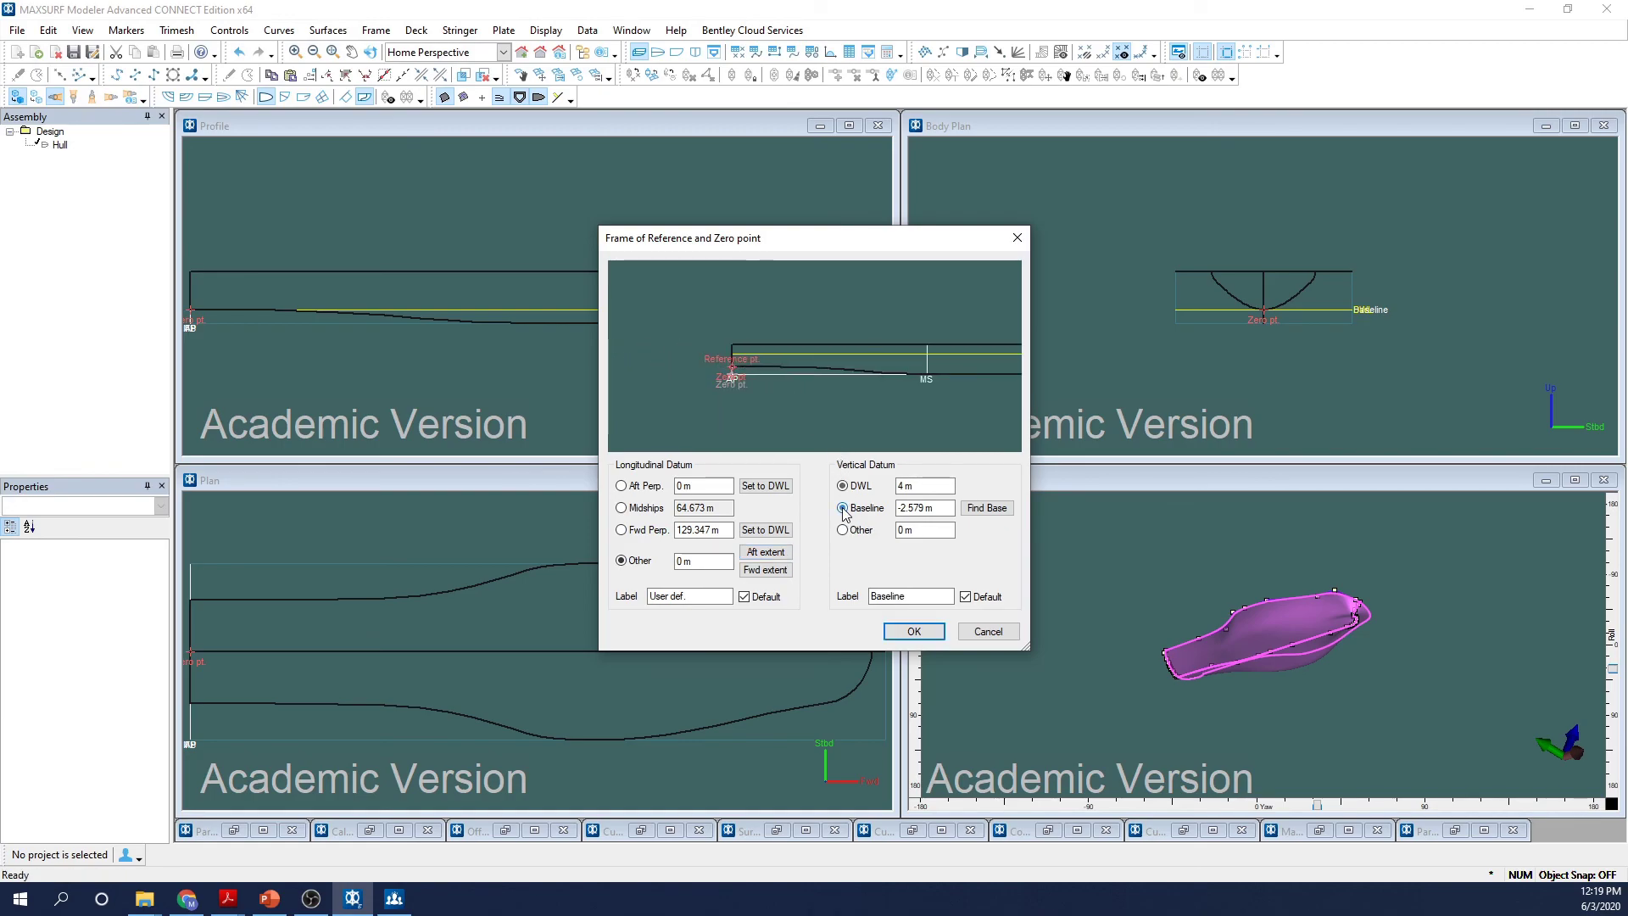
pyautogui.click(985, 510)
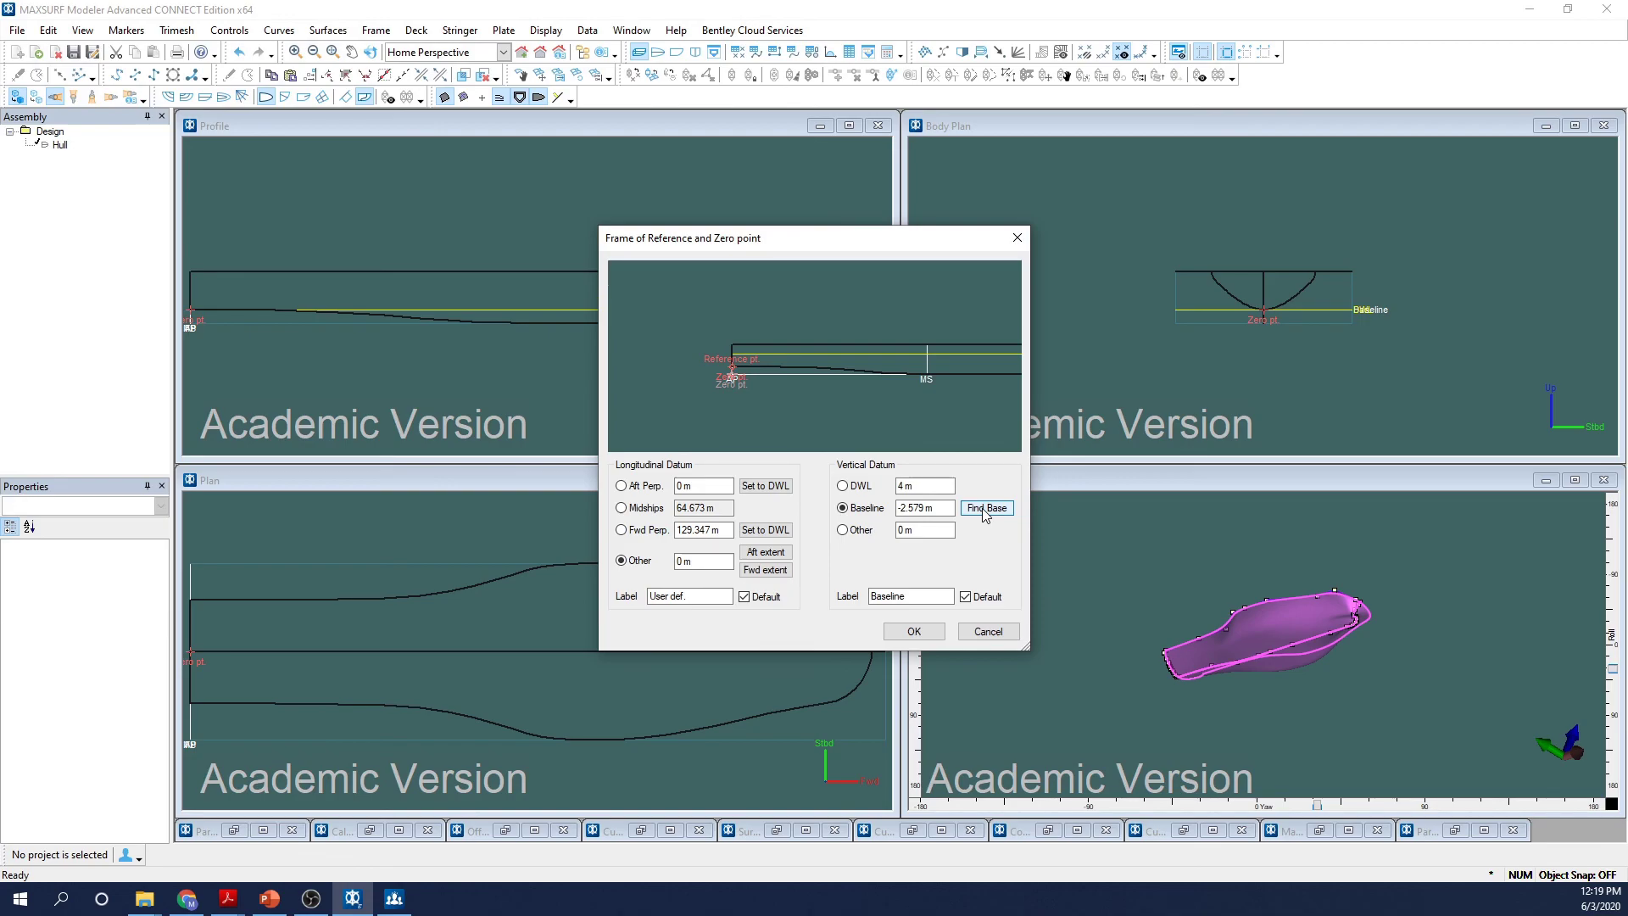
pyautogui.click(914, 632)
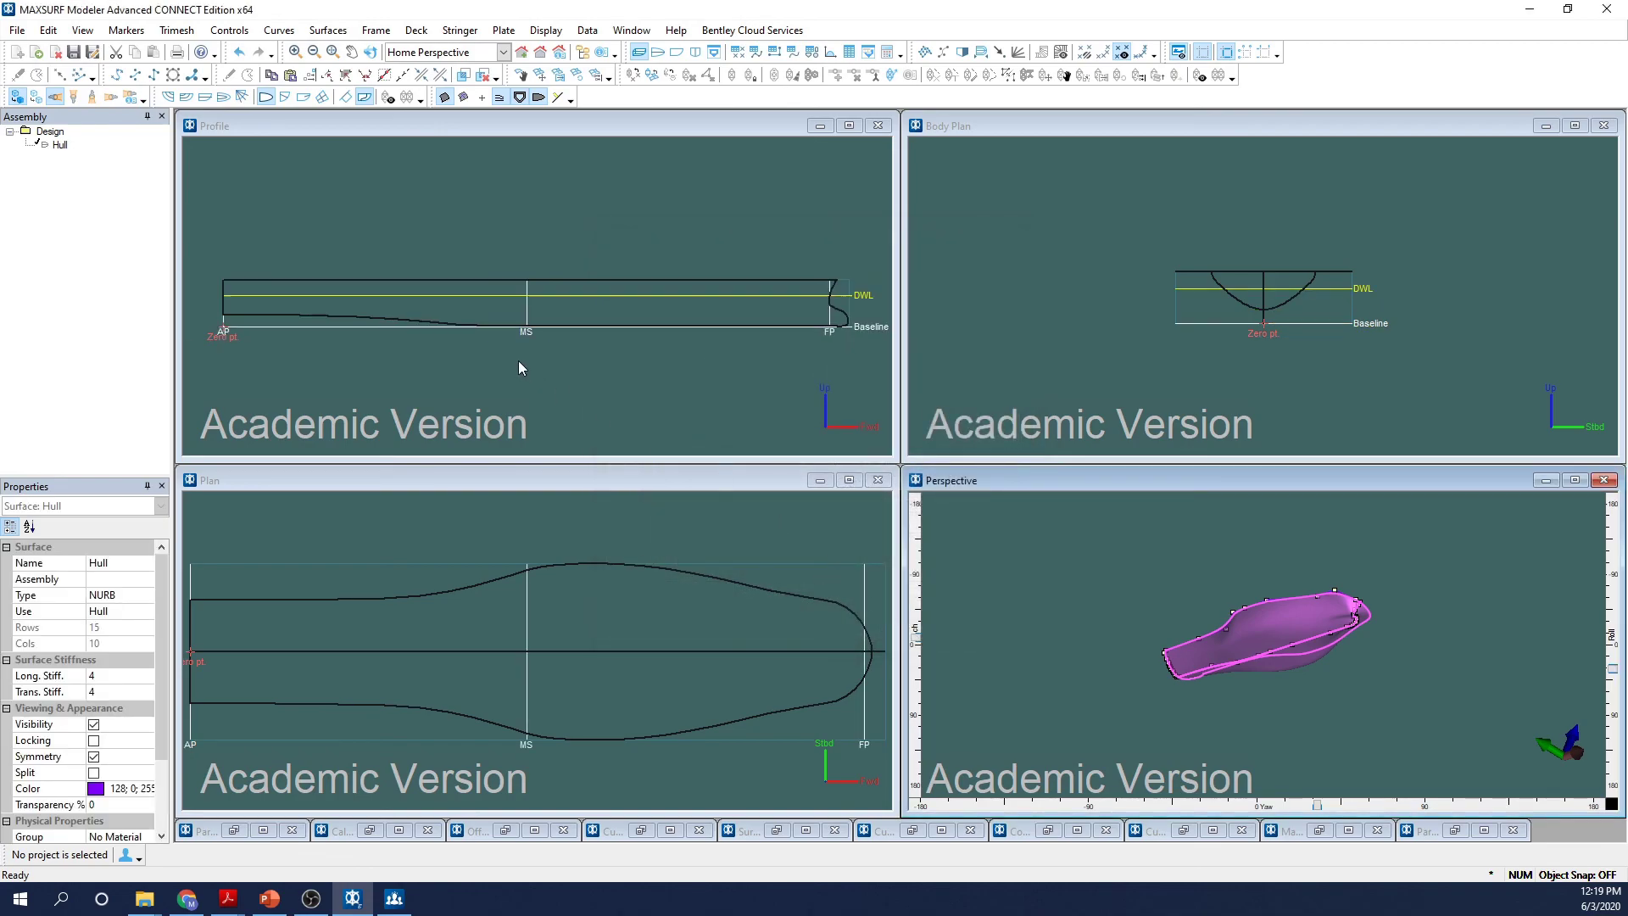
pyautogui.click(515, 362)
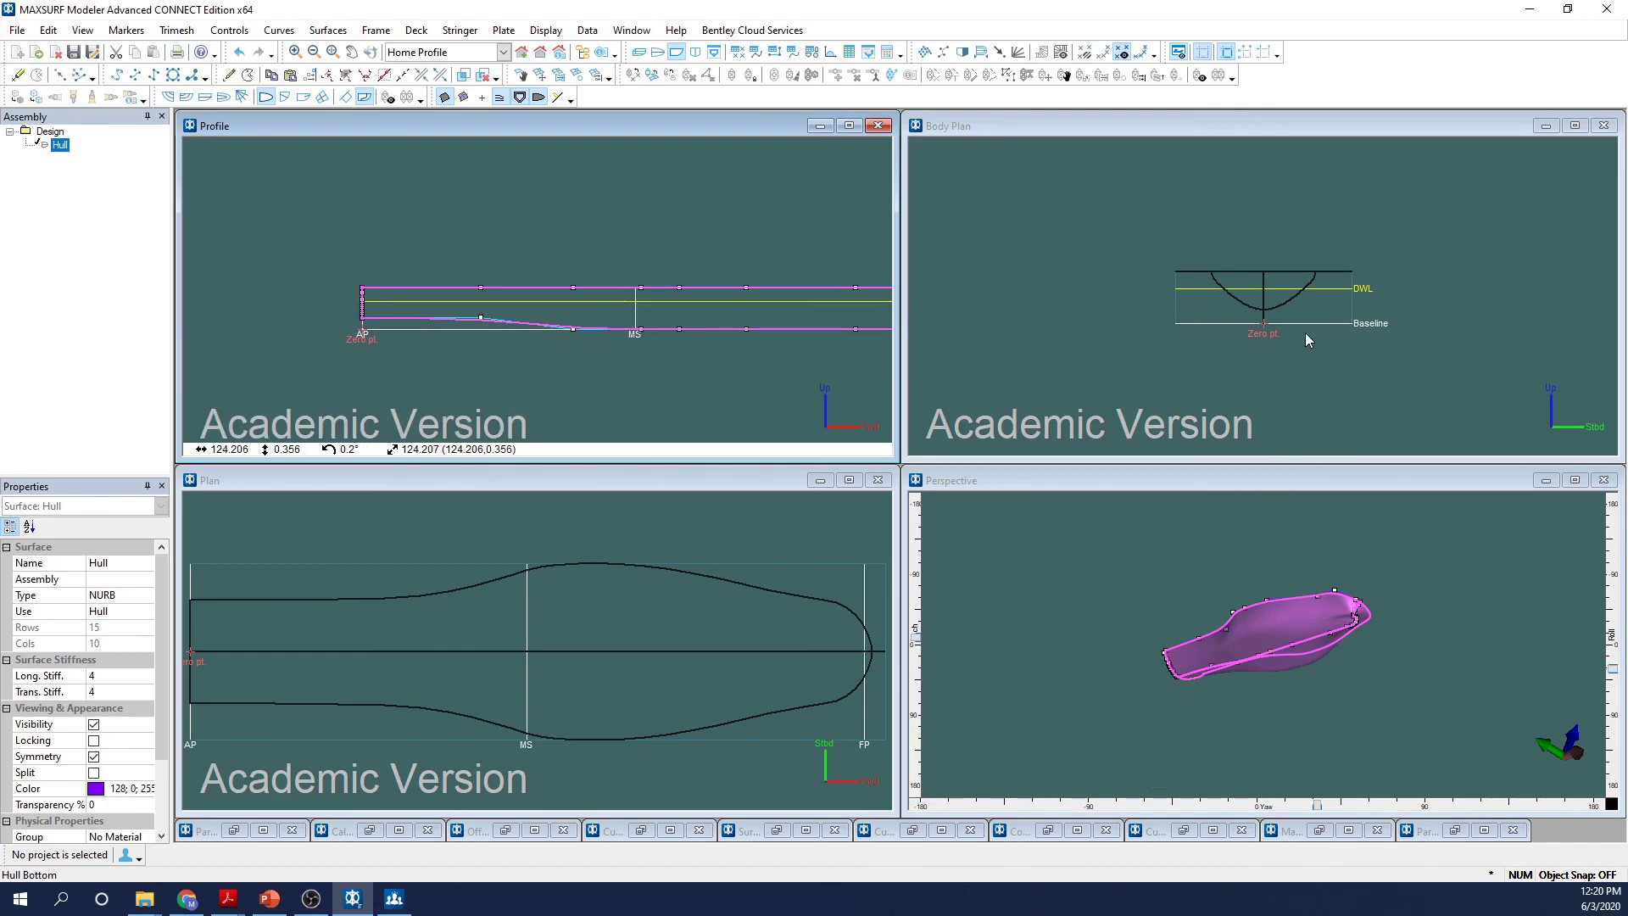
pyautogui.scroll(1, 1270, 318)
pyautogui.scroll(2, 1267, 314)
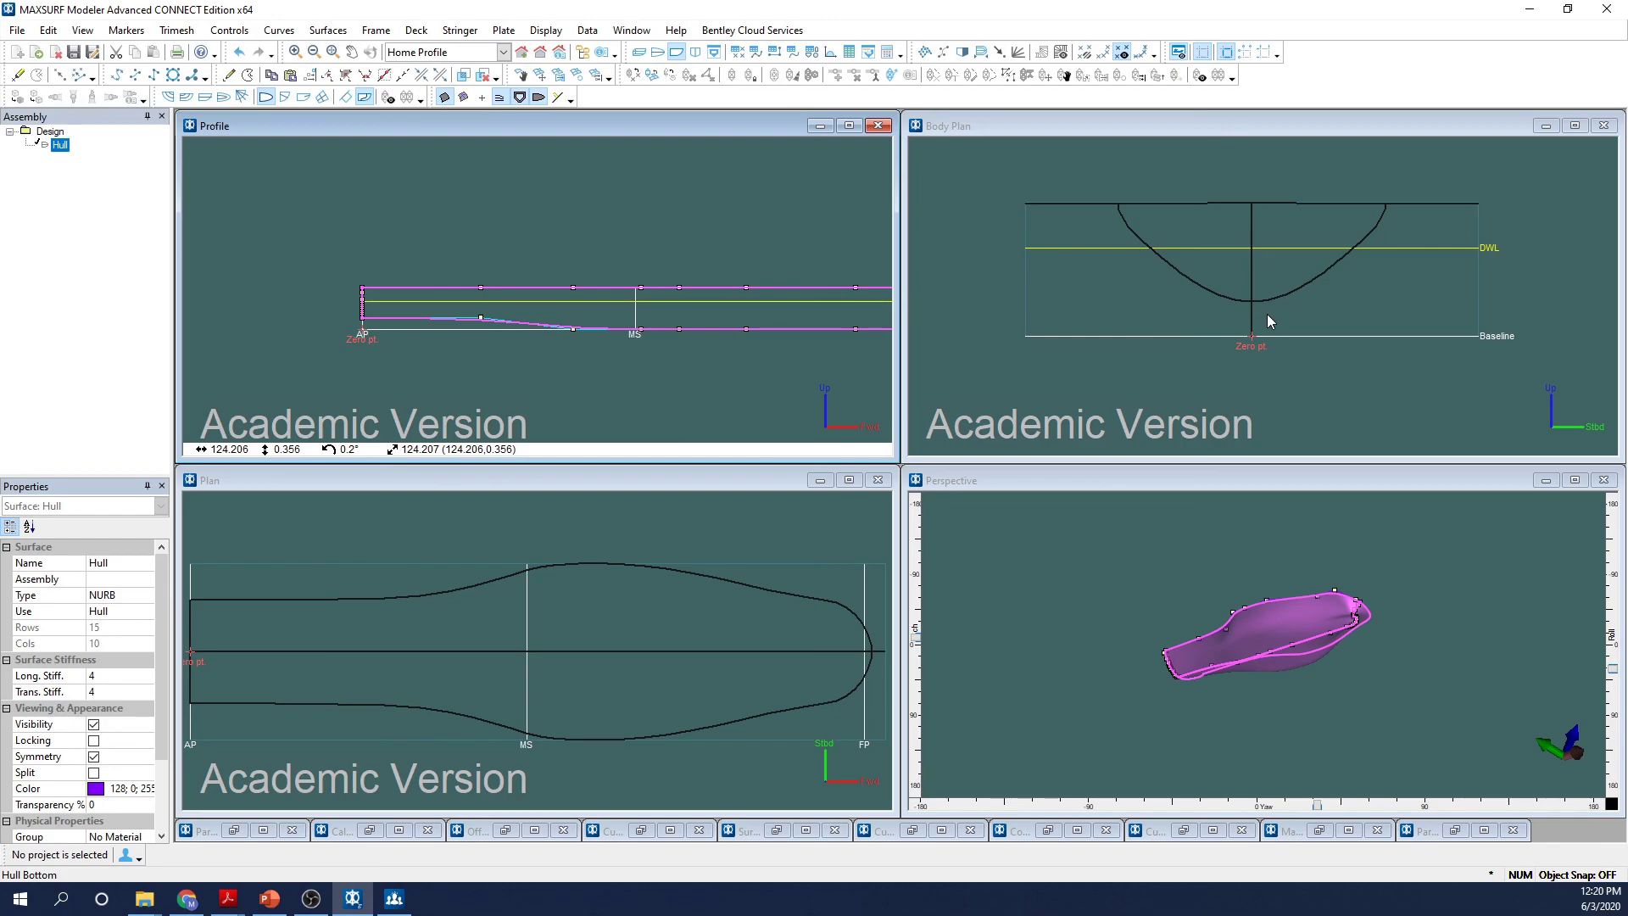
pyautogui.scroll(-2, 1266, 314)
pyautogui.scroll(-2, 660, 343)
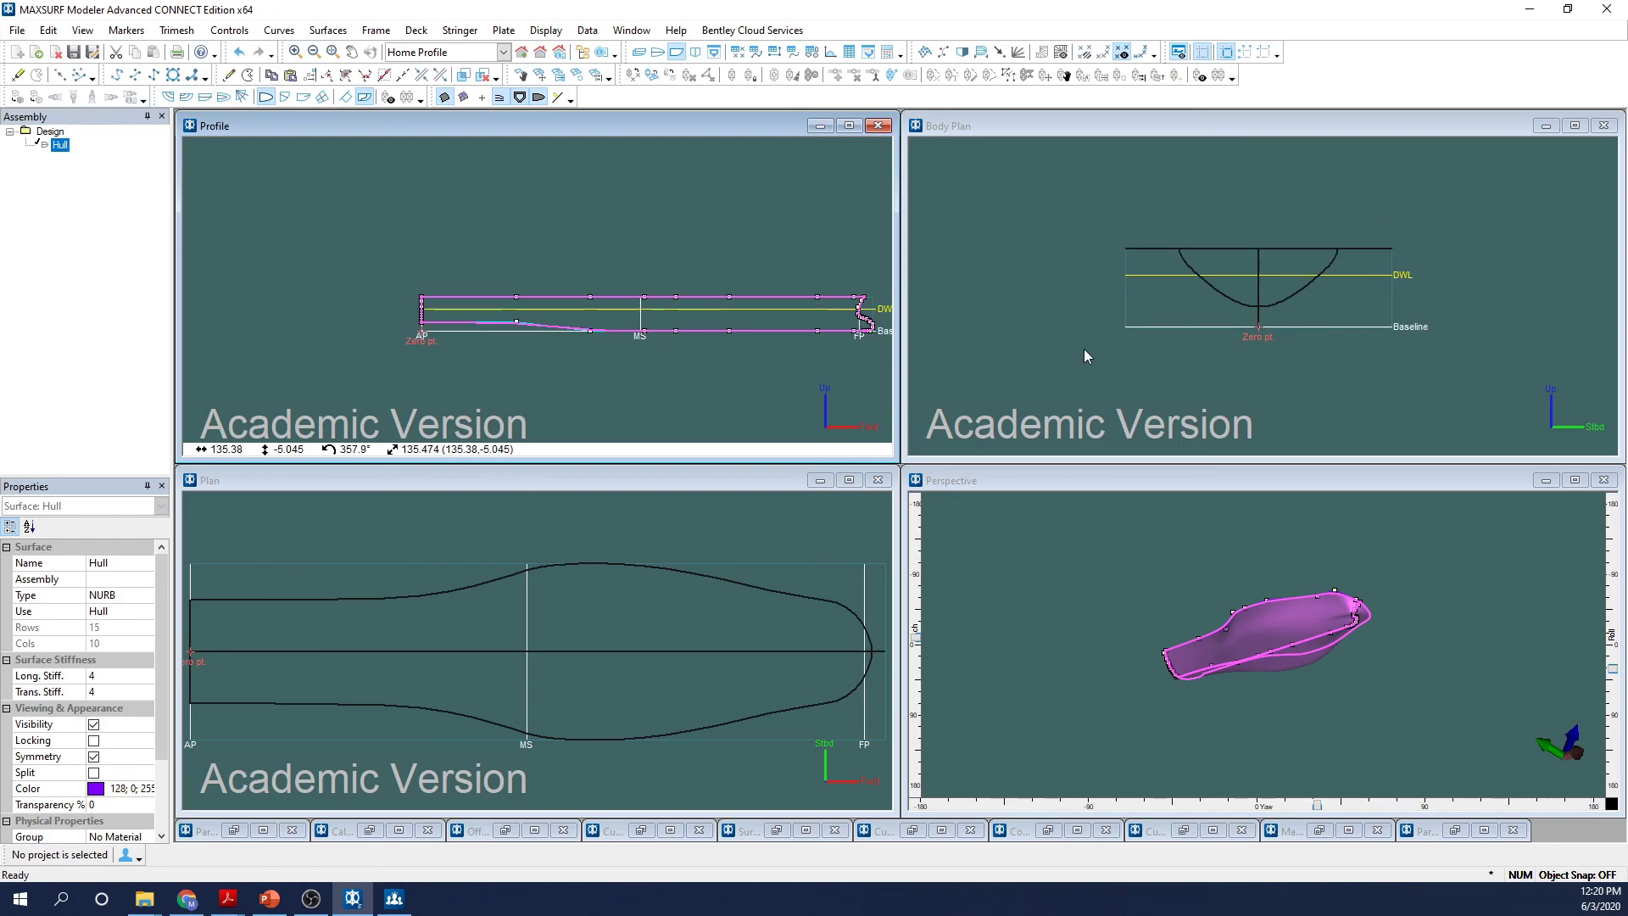
pyautogui.click(999, 125)
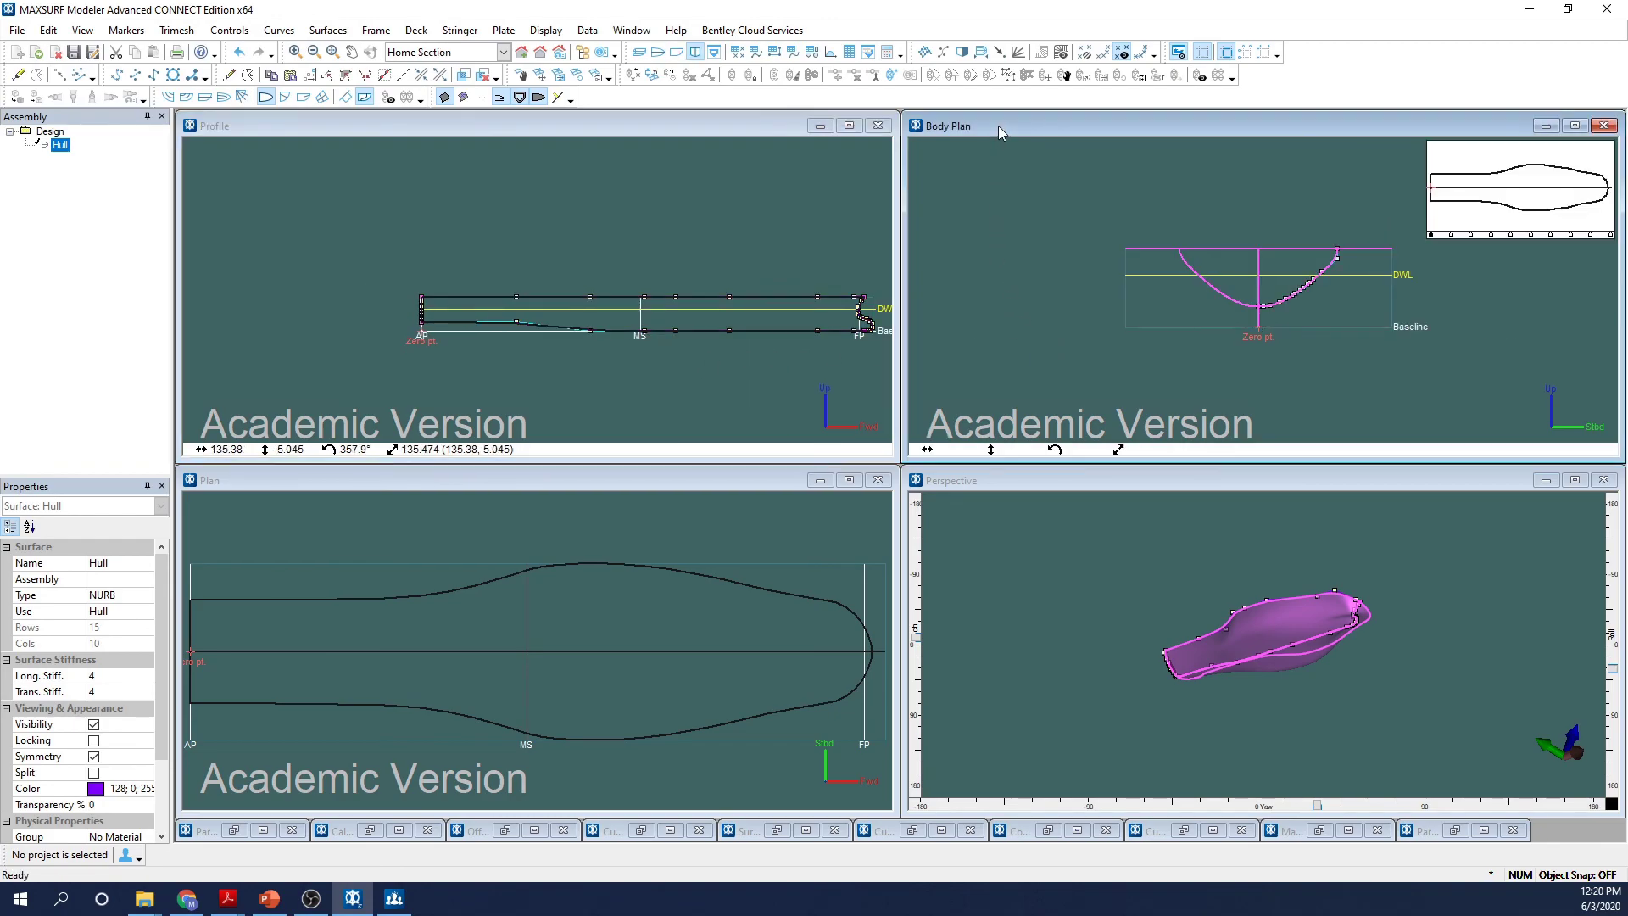
pyautogui.click(835, 305)
pyautogui.scroll(2, 836, 306)
# Start Save Design As on the Desktop and enter the file name 'ENGI 7000_My Hull'.
pyautogui.click(17, 30)
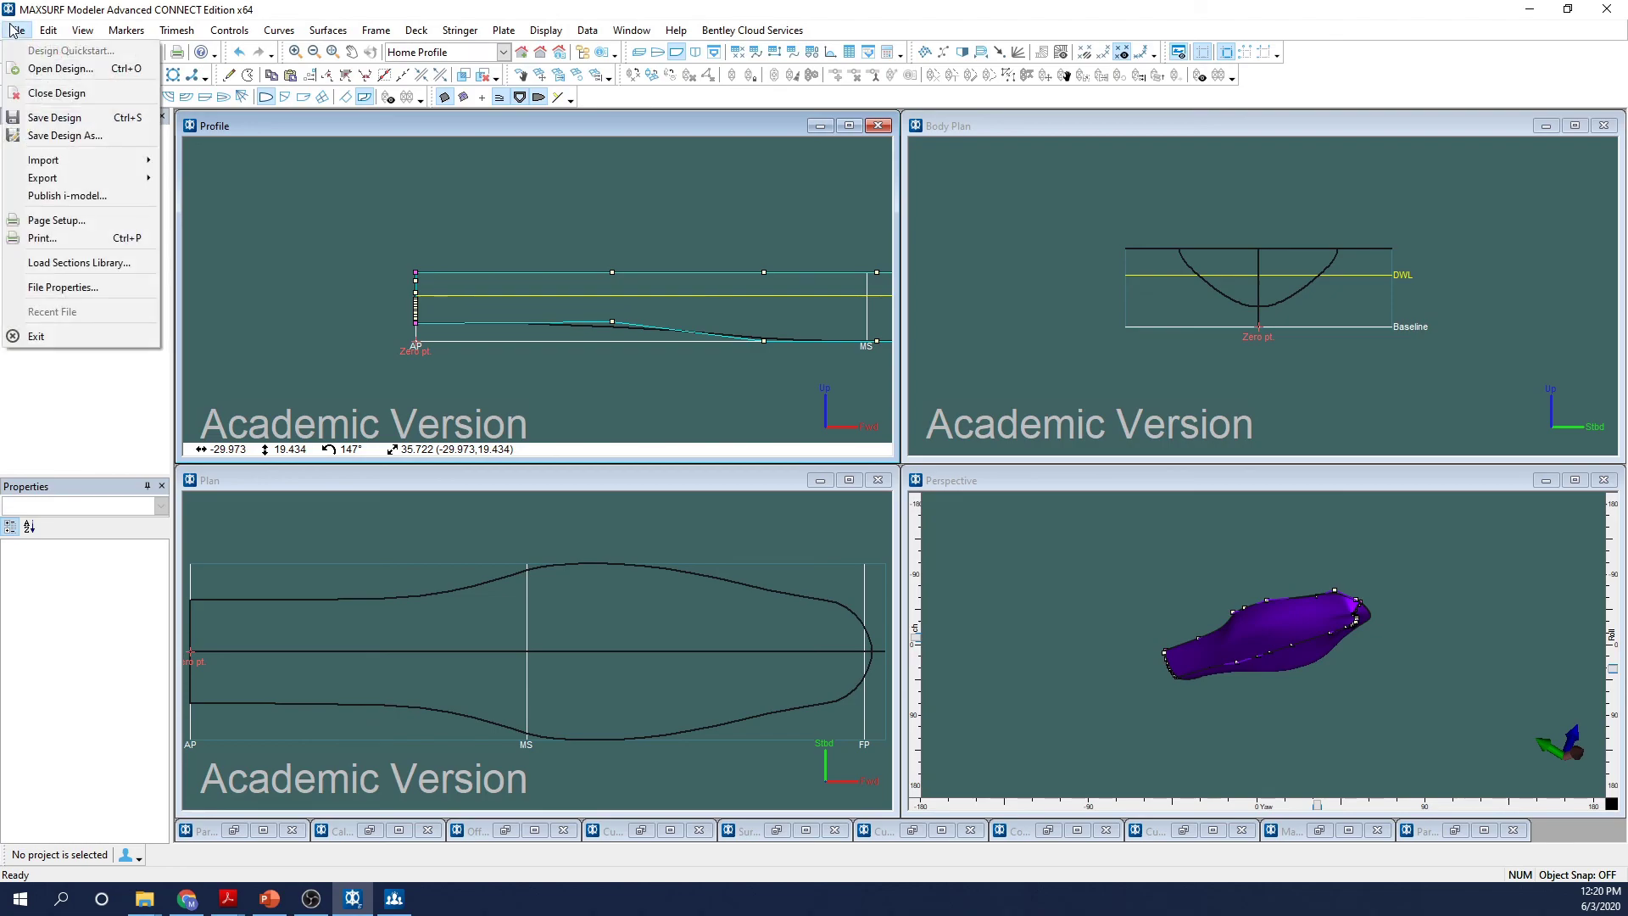
pyautogui.click(67, 135)
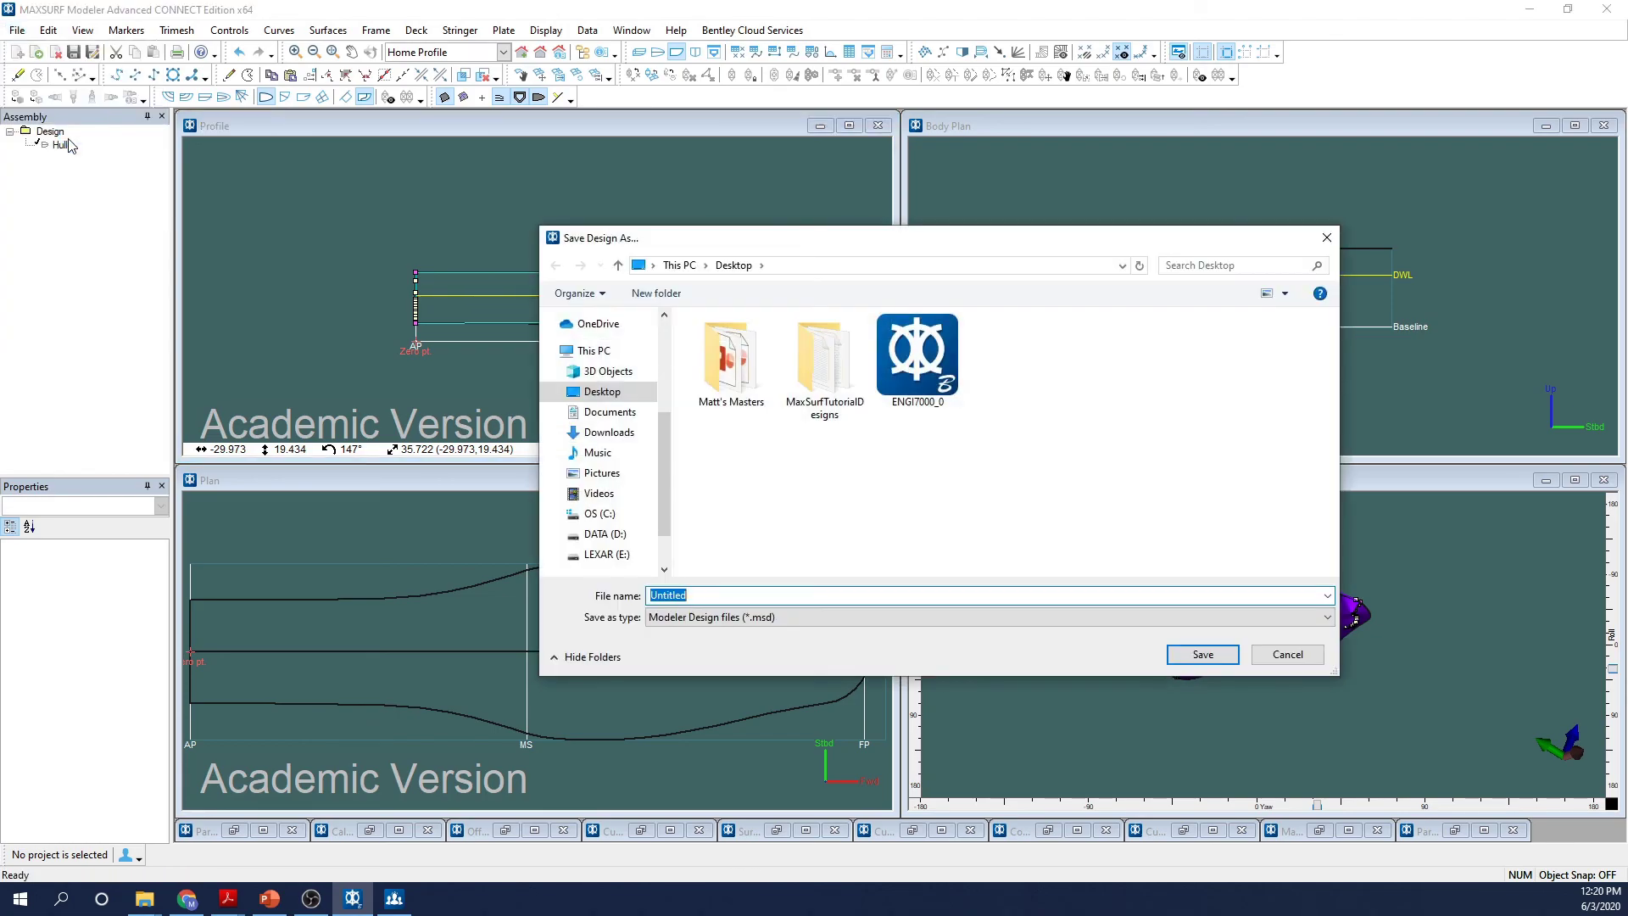
pyautogui.write('ENGI')
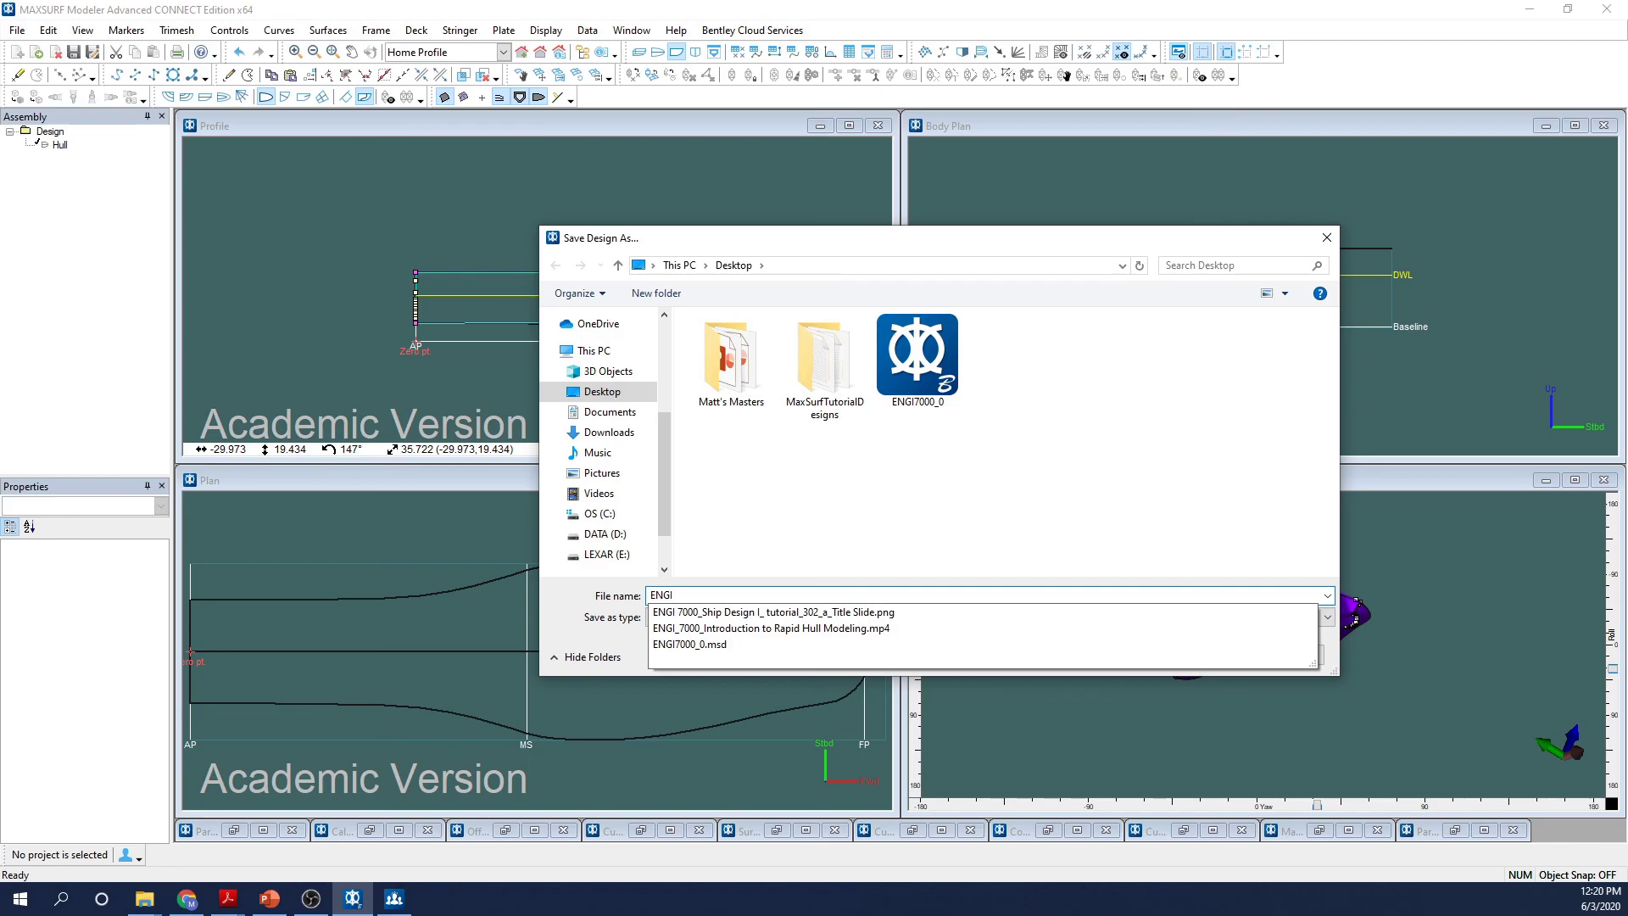
pyautogui.write(' 7000_')
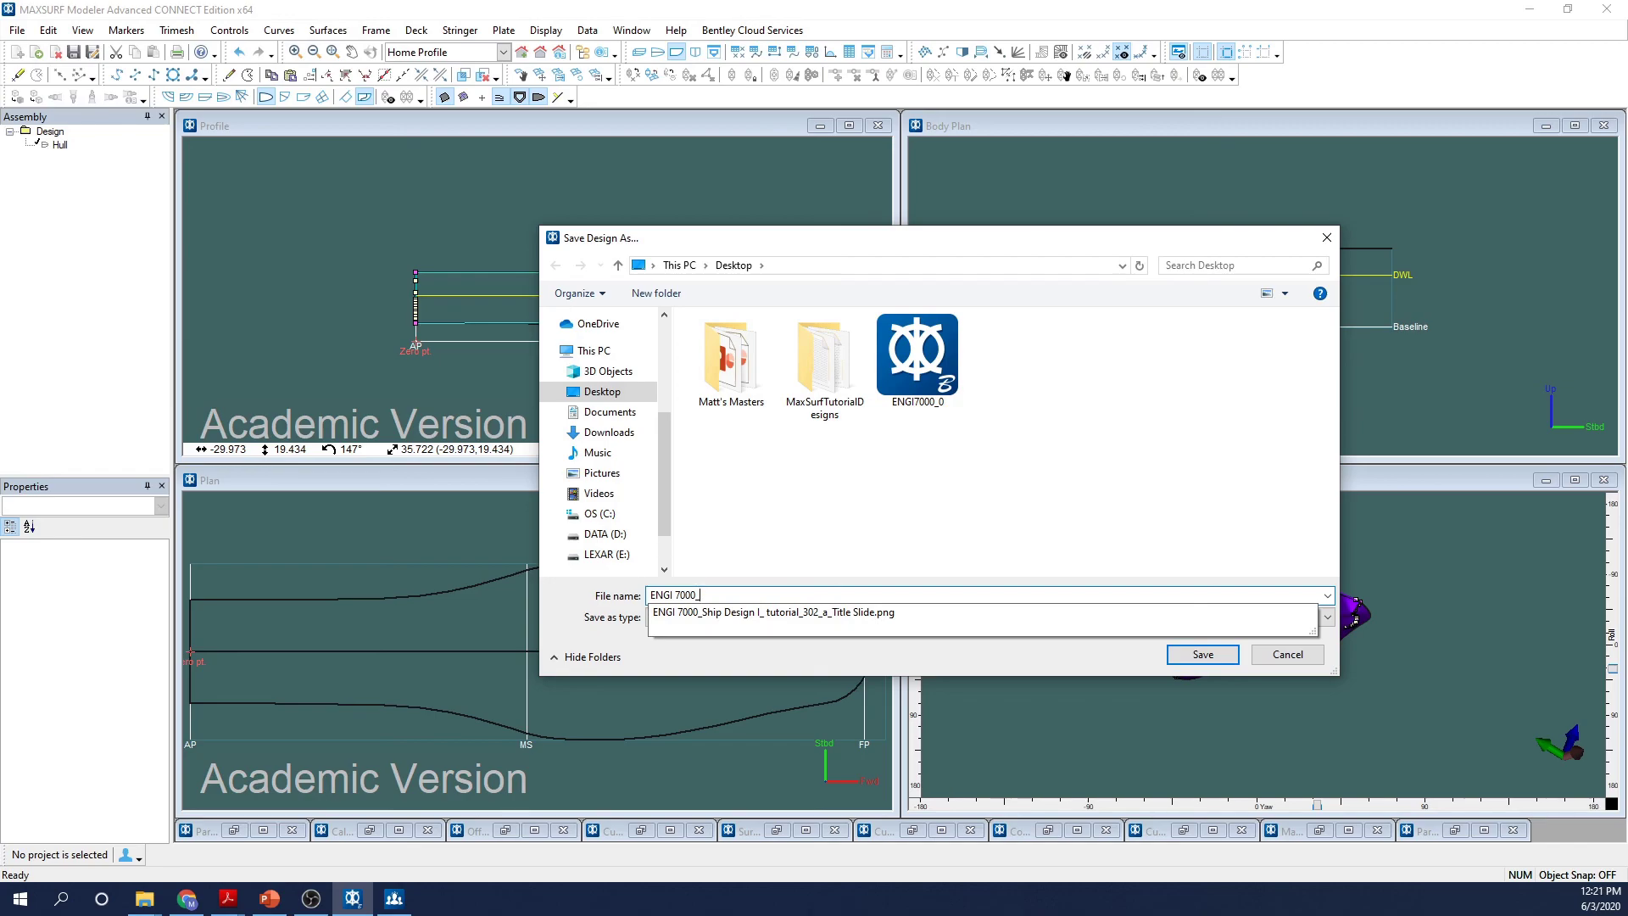
pyautogui.write('My Hull')
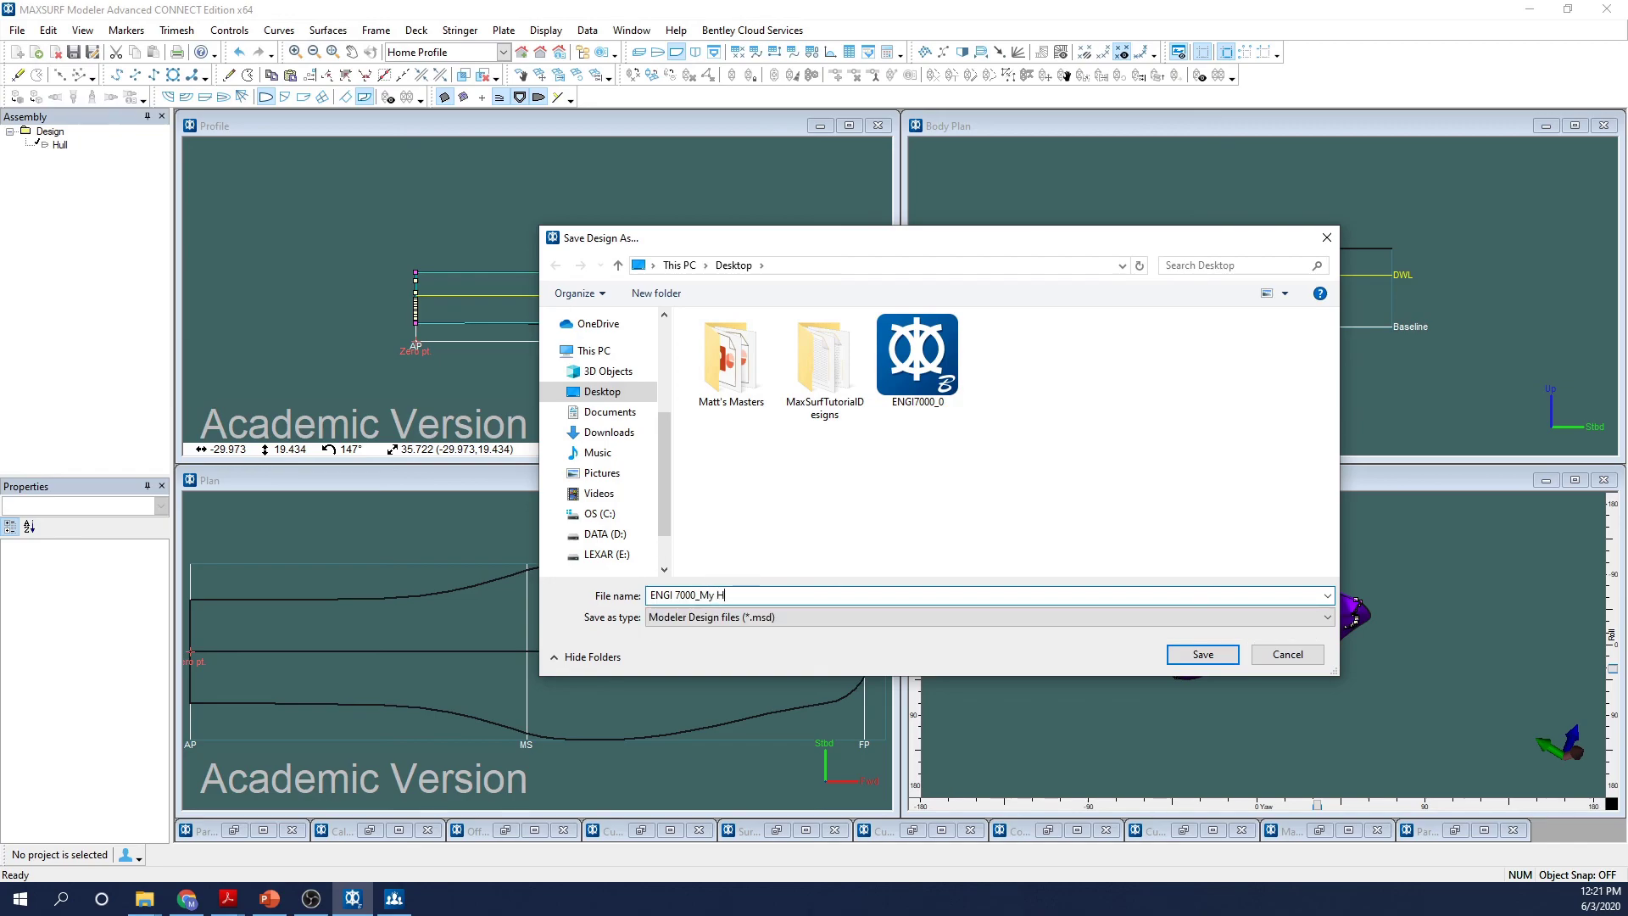